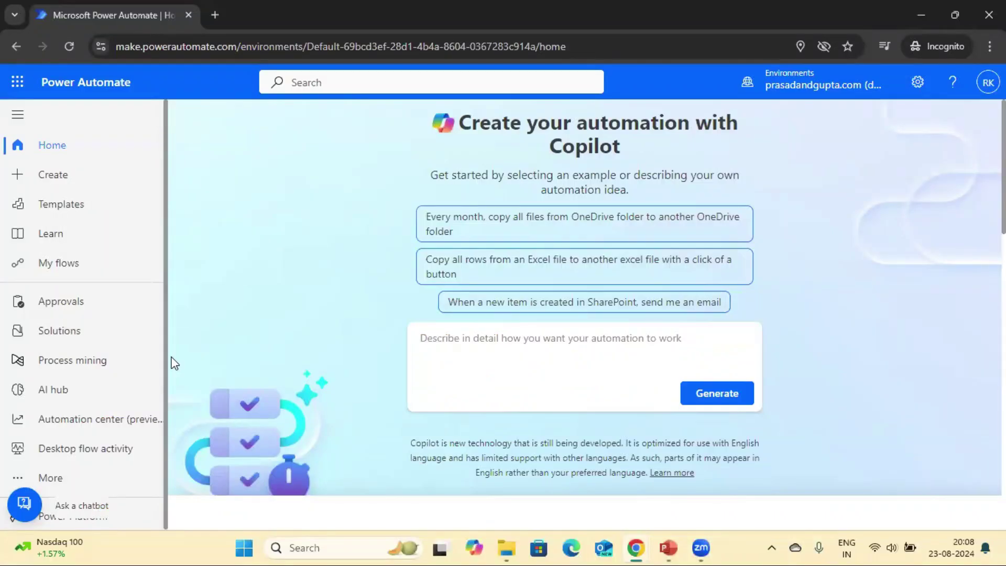
- Open the Invoice Data Extraction Example model from the AI hub's list of own AI models
left_click(61, 390)
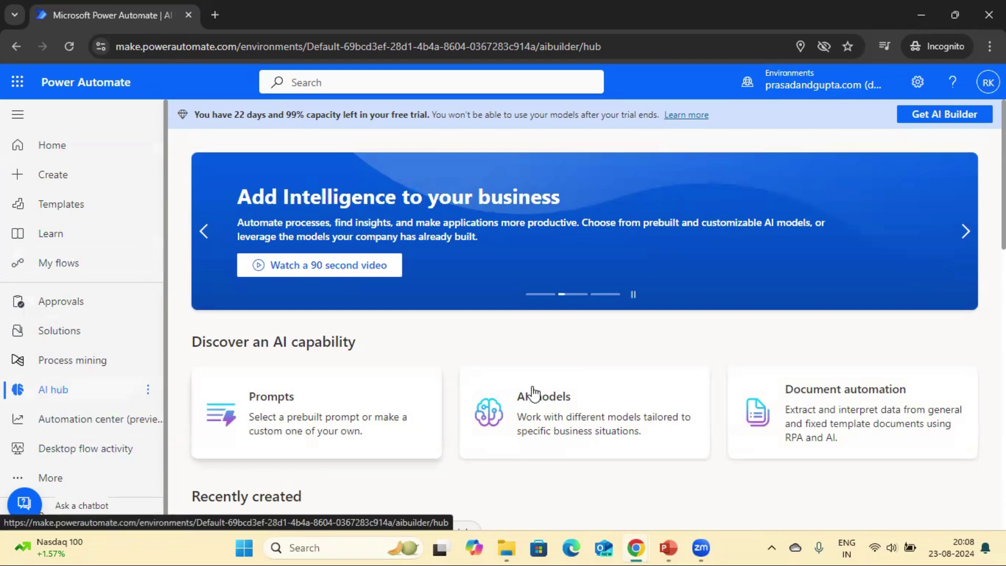
left_click(593, 393)
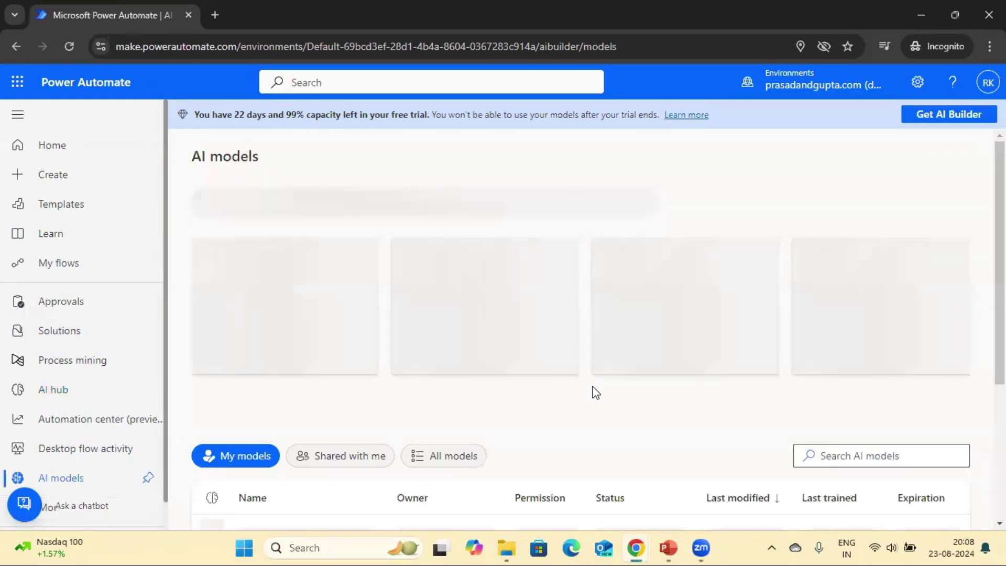
scroll(593, 336, "down", 5)
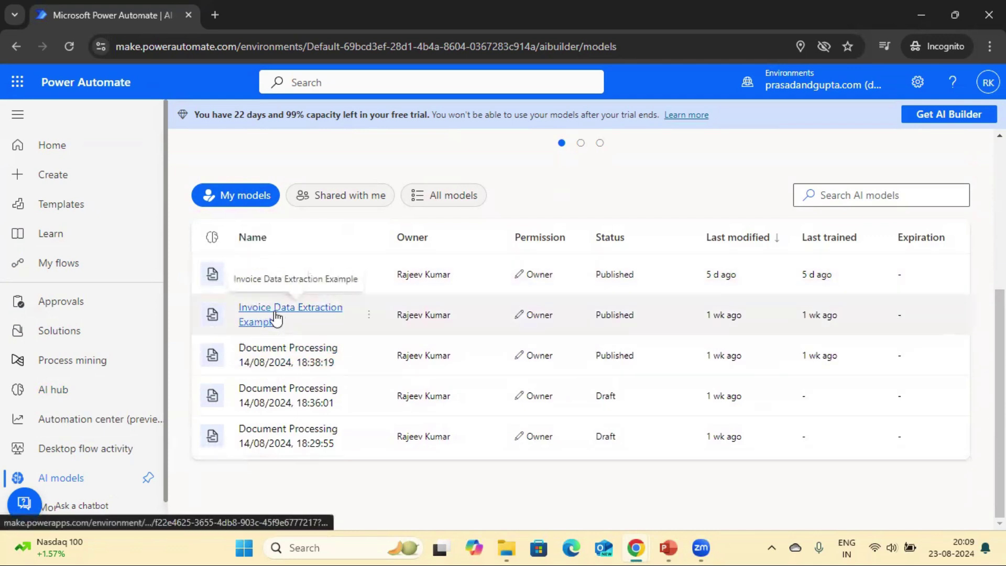
left_click(265, 318)
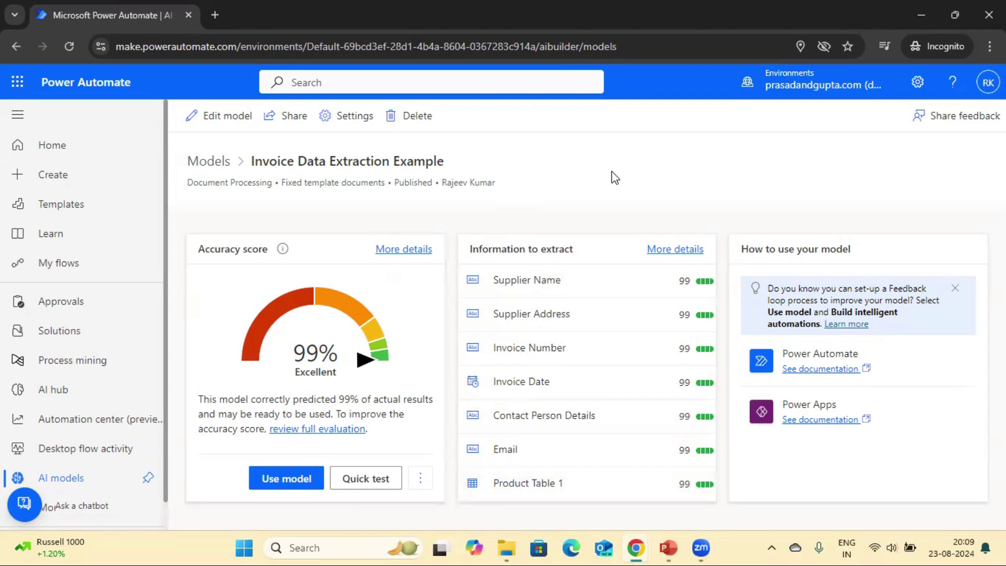
- Switch to File Explorer, open both sample invoice PDFs from the Input Files folder, and review Sample Invoice_001.pdf through its product table
left_click(506, 547)
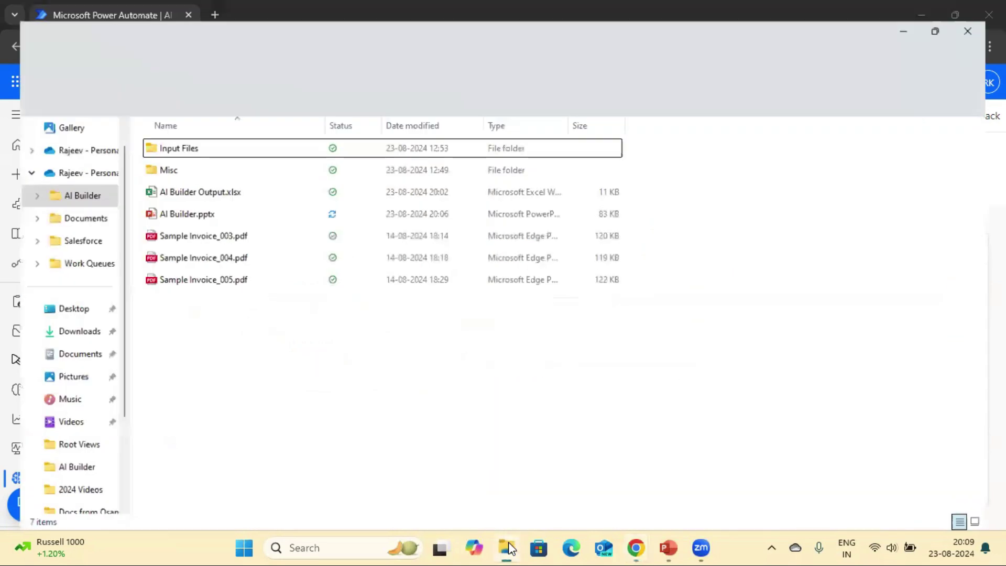
double_click(163, 135)
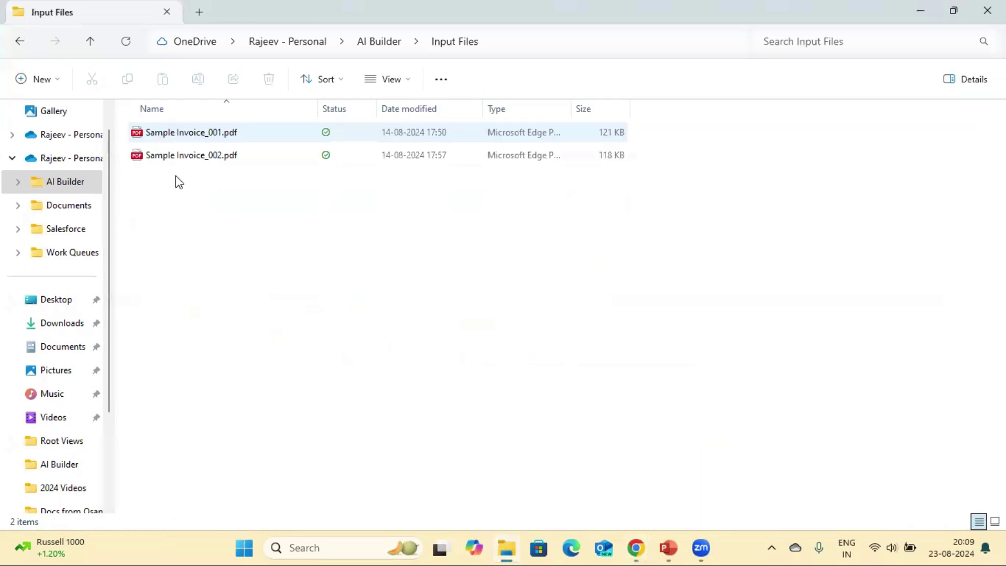
left_click(184, 132)
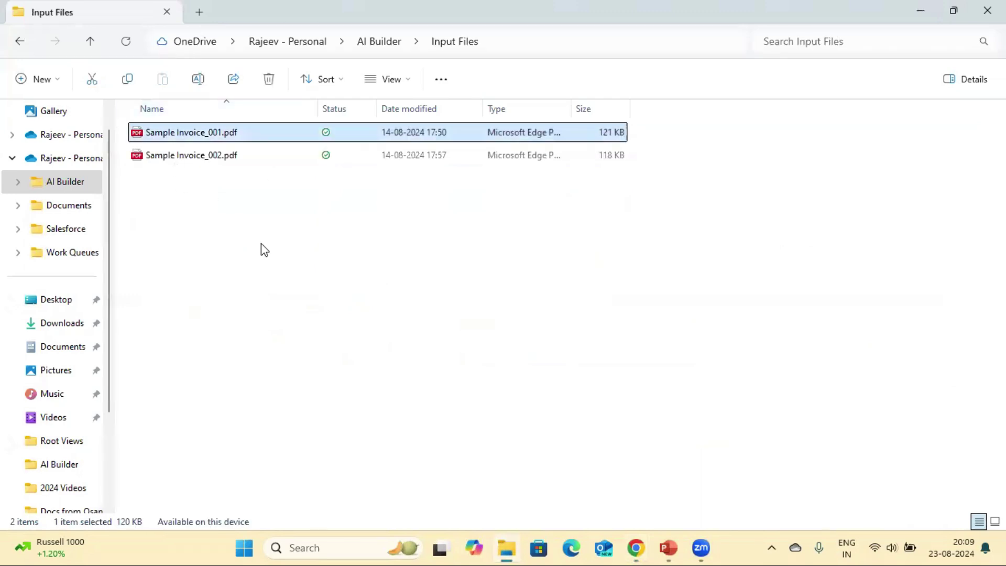
key("ctrl+a")
key("Return")
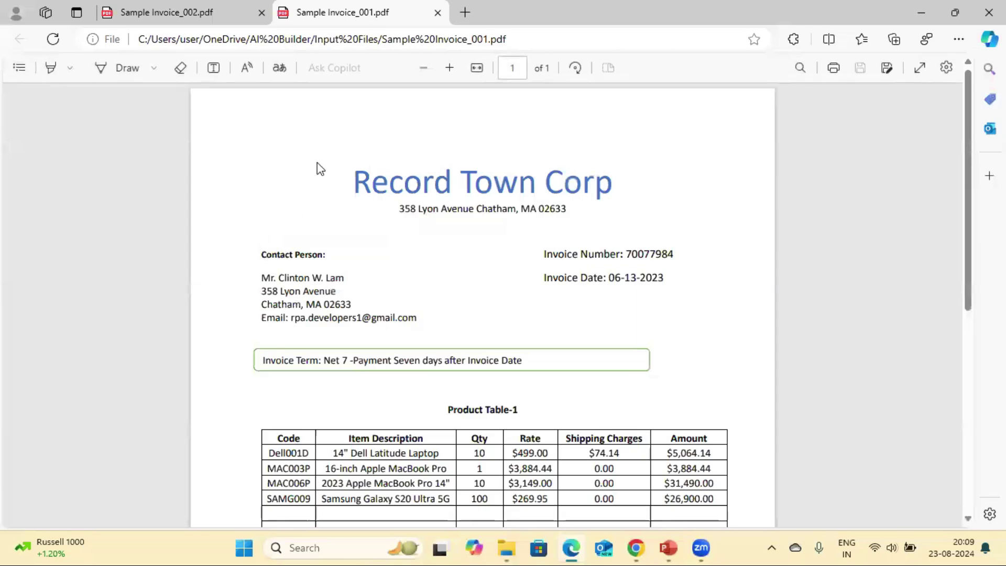
left_click_drag(969, 170, 966, 217)
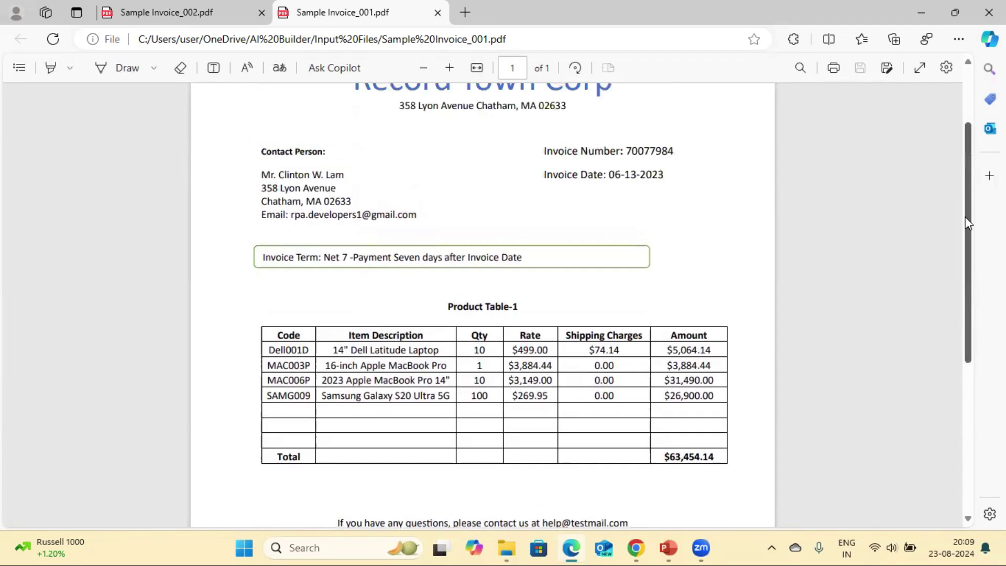
- Open AI Builder Output.xlsx from the AI Builder folder in a maximized window and examine its column headers
left_click(508, 546)
left_click(375, 45)
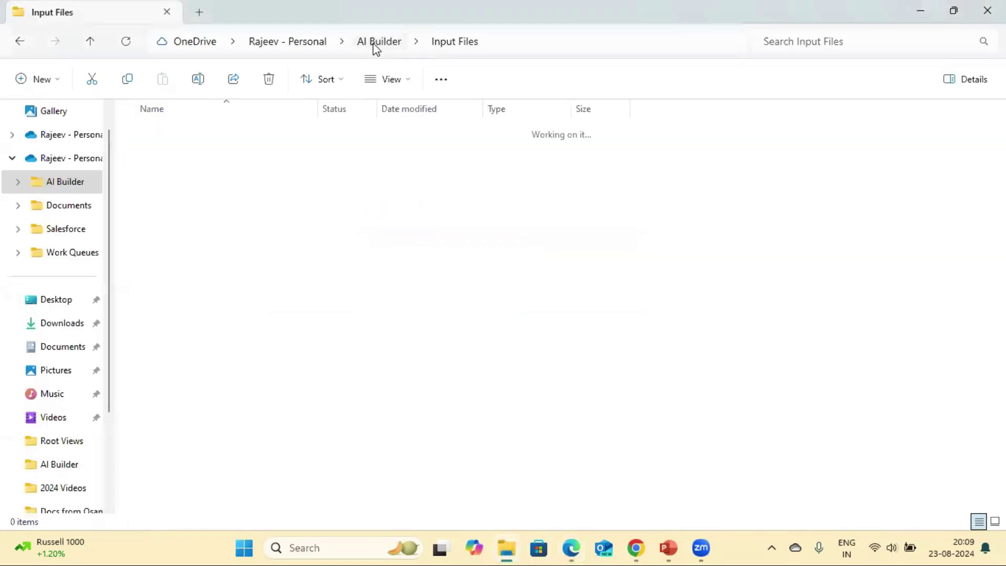
left_click(181, 184)
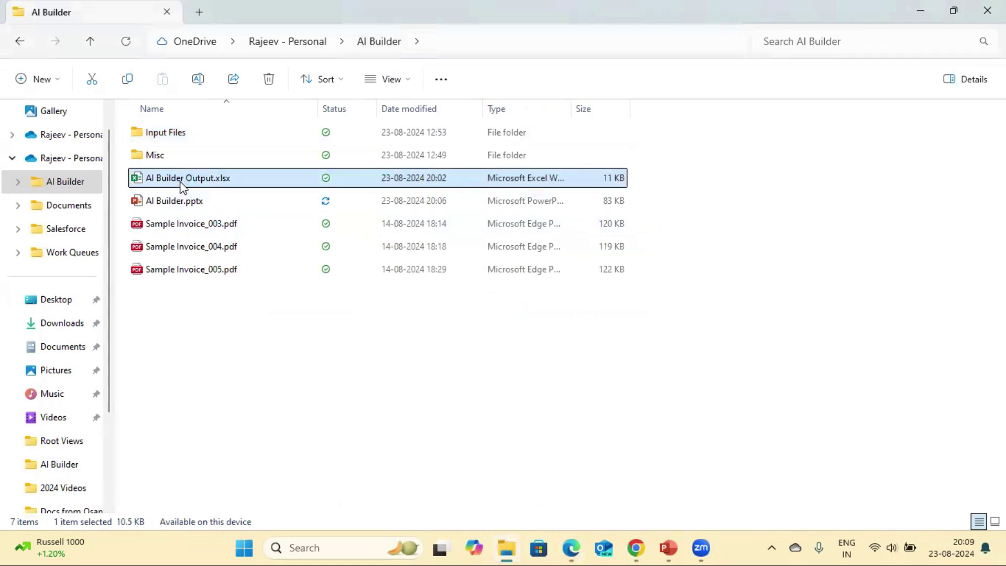
double_click(181, 185)
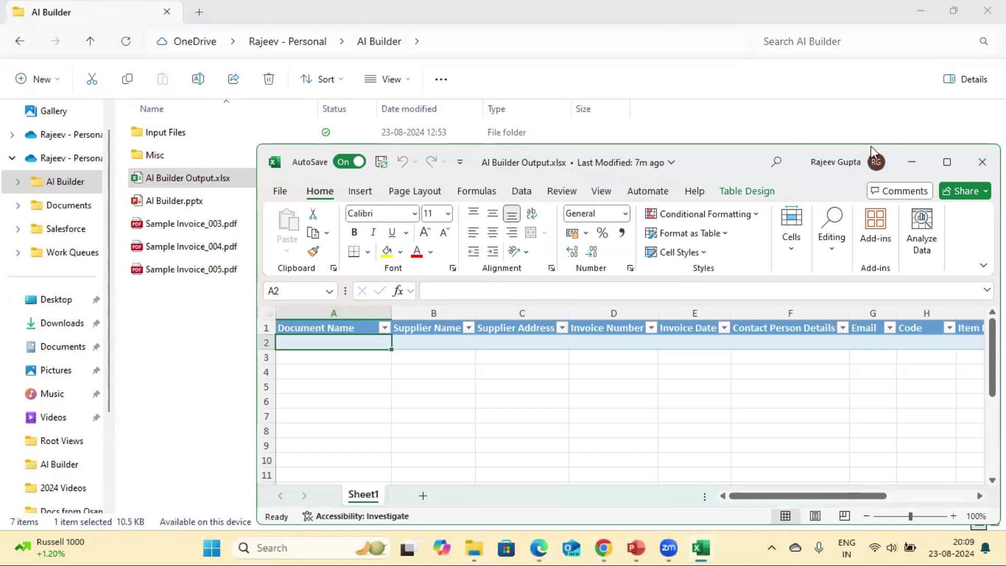
left_click(946, 160)
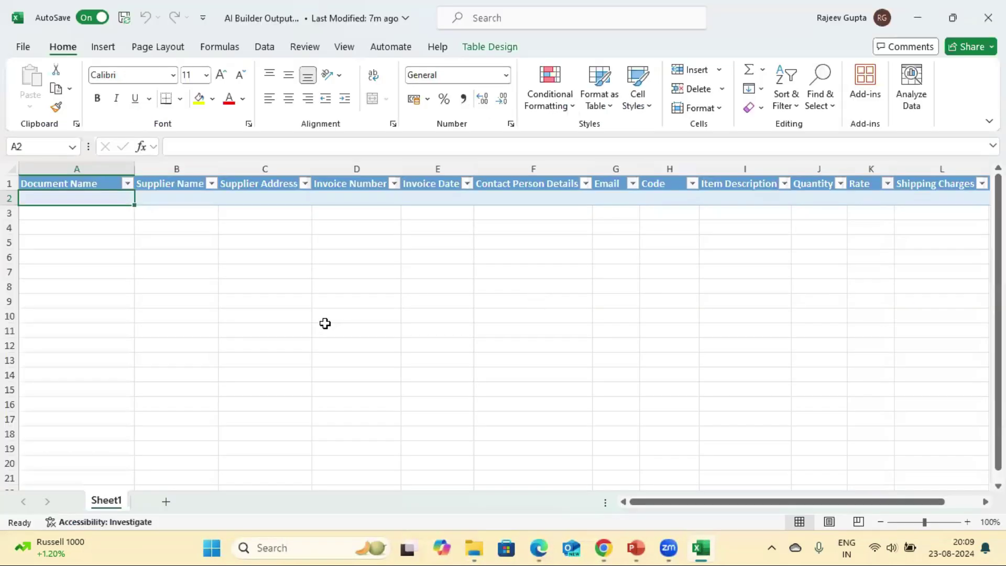
key("Up")
key("Right")
key("Right")
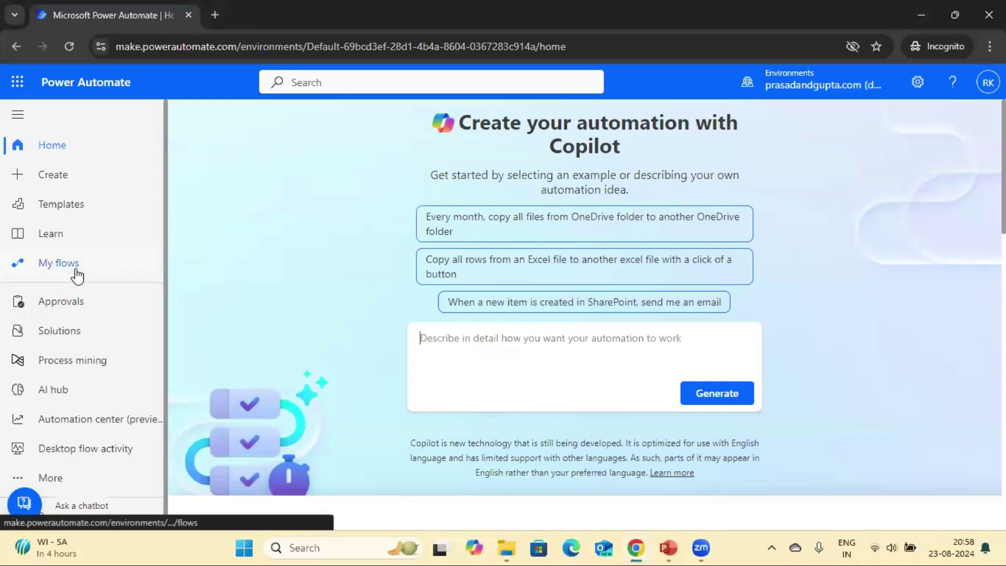
- Open the Upload Multiple Files cloud flow for editing and expand its manual trigger and List files in folder action
left_click(76, 272)
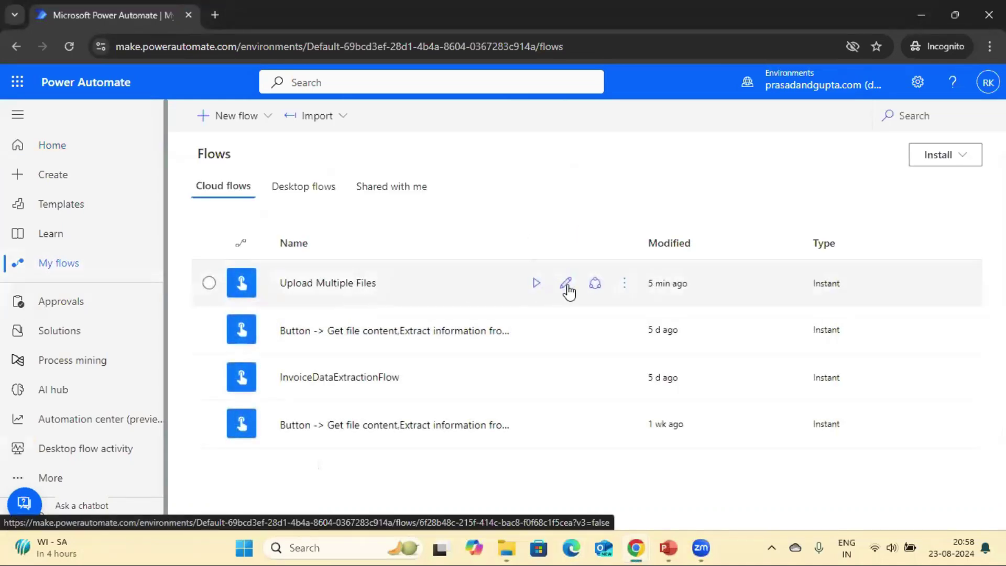
left_click(566, 284)
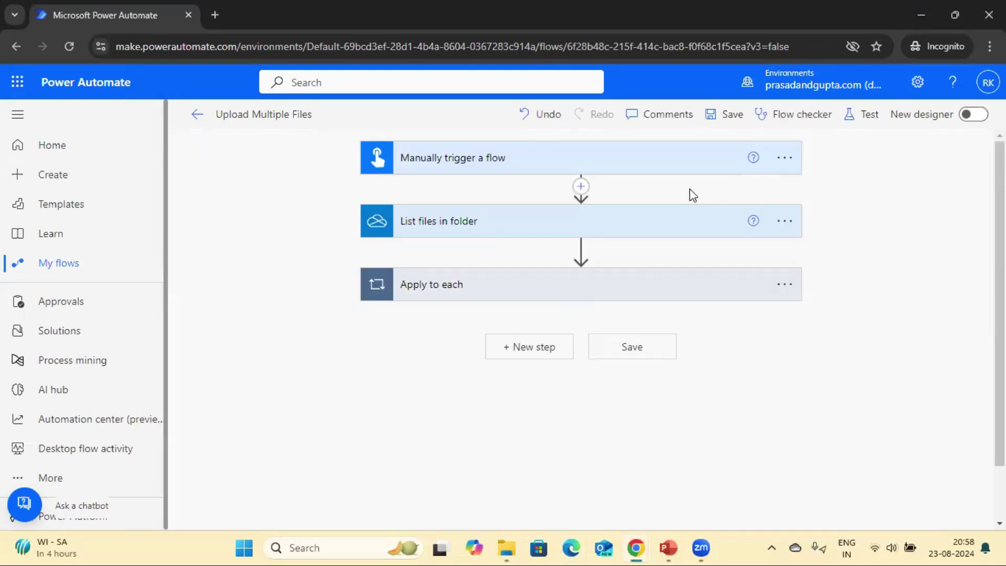
left_click(656, 163)
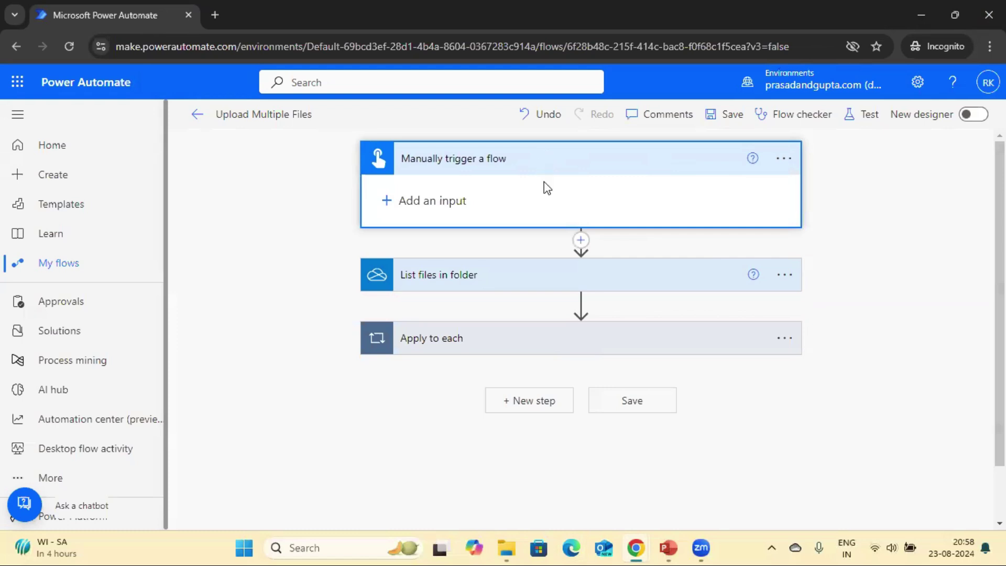
left_click(647, 284)
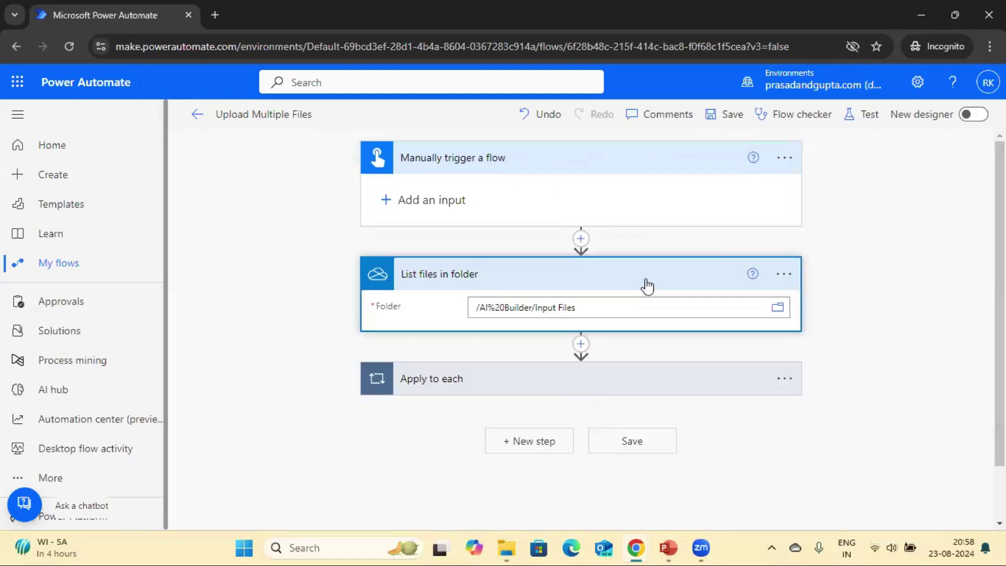
scroll(624, 253, "down", 1)
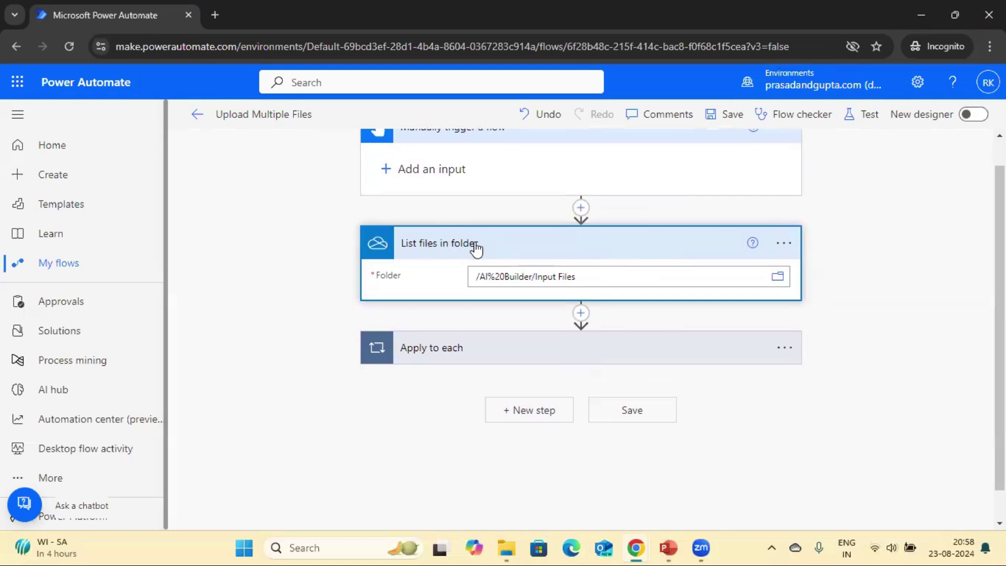
- Check the contents of the Input Files folder in File Explorer, and return to the flow in Power Automate
left_click(506, 548)
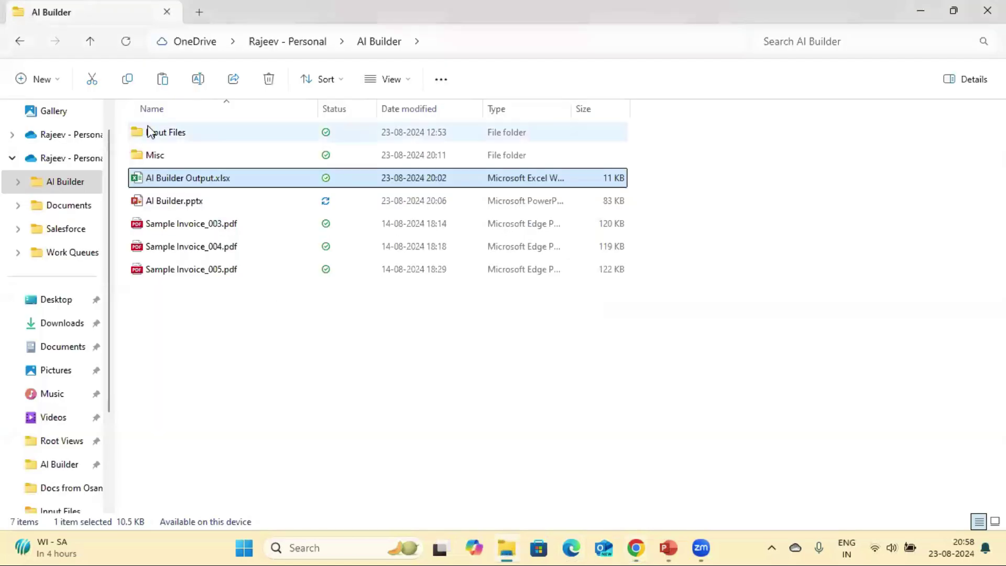
left_click(159, 133)
double_click(159, 133)
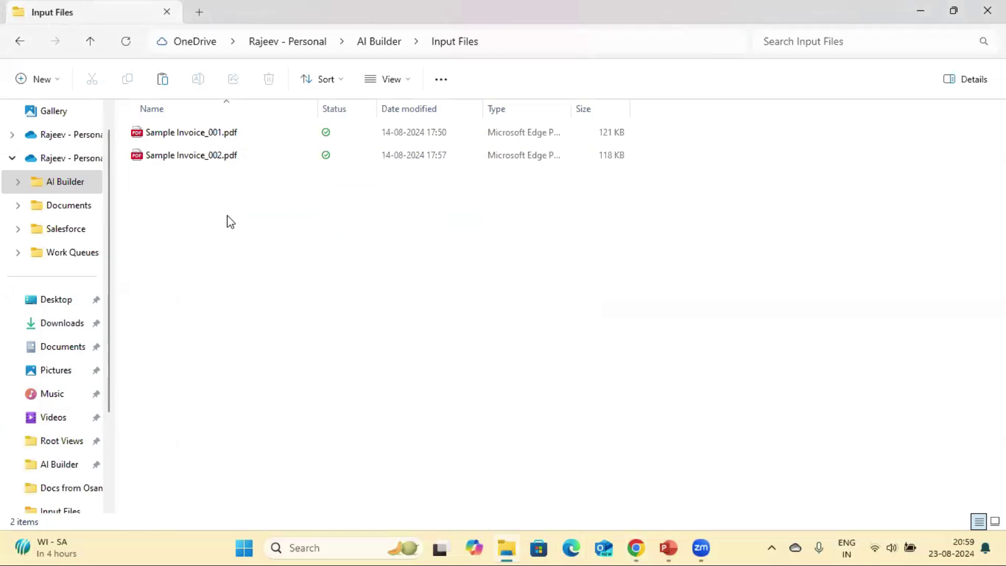
key("alt+Tab")
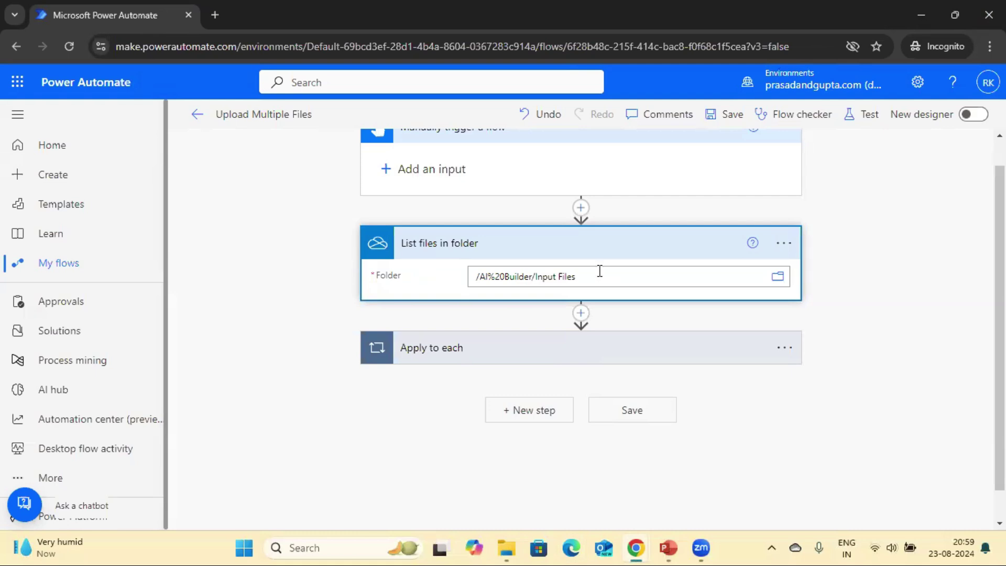
- Expand the outer Apply to each loop and compare it with the invoices in the Input Files folder
scroll(672, 314, "down", 1)
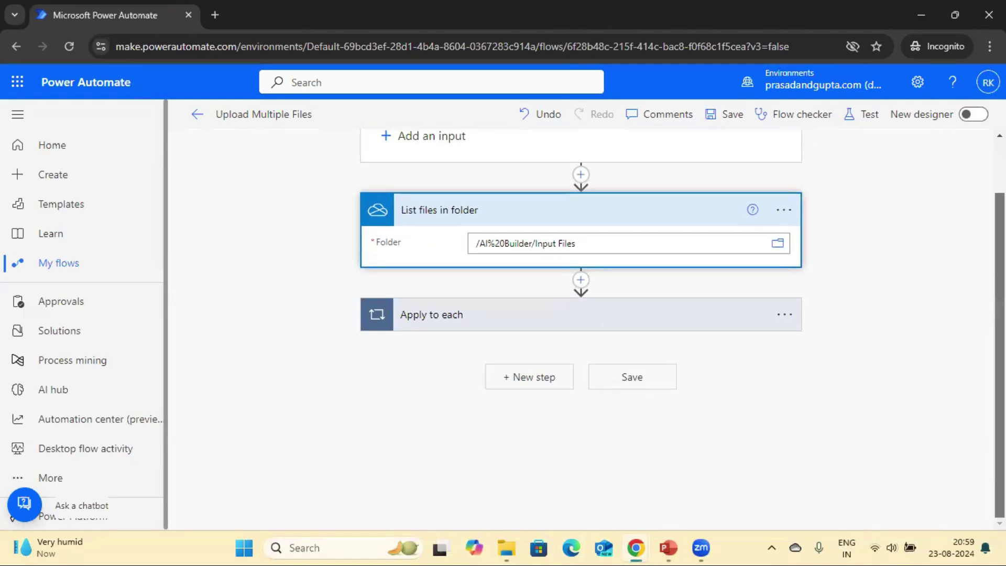
left_click(670, 314)
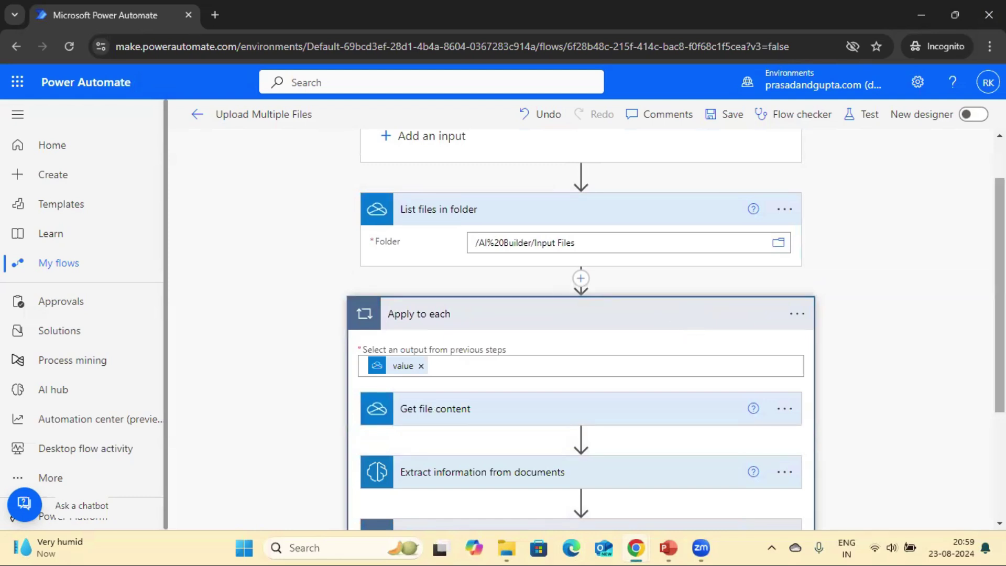
scroll(999, 315, "down", 1)
left_click(507, 547)
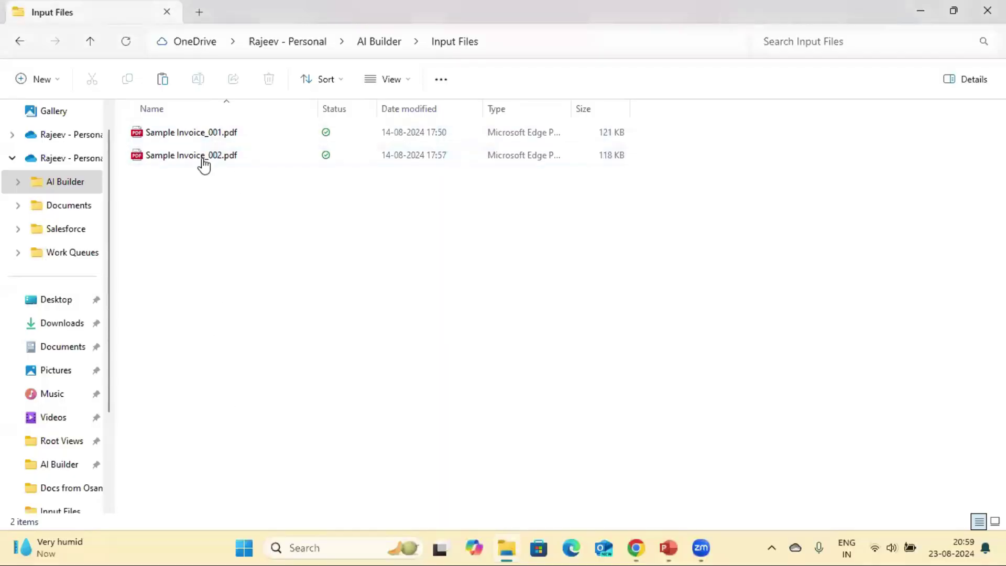
key("alt+Tab")
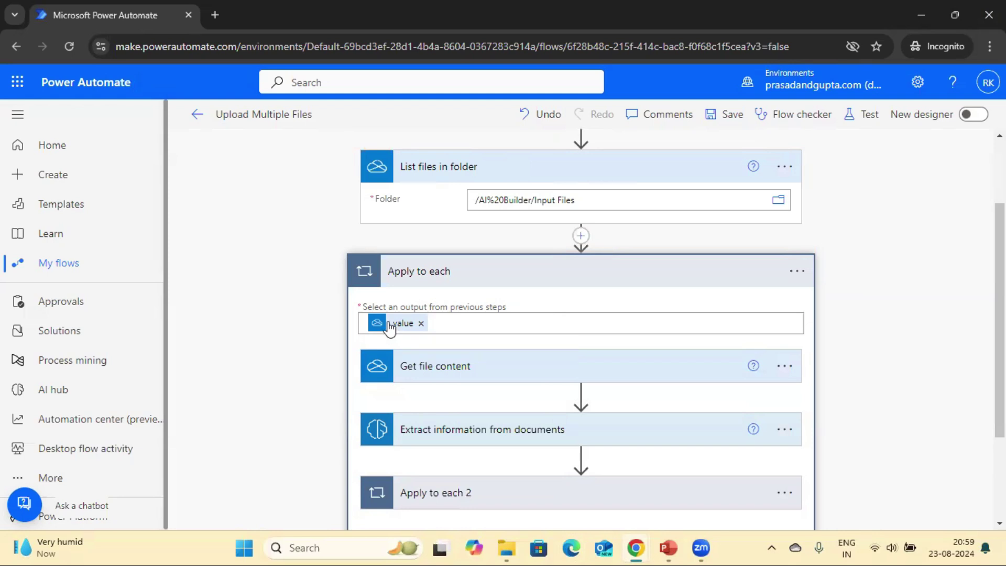
- Search the dynamic content for "v" from the outer Apply to each loop's output field, and close the list
left_click(491, 324)
scroll(731, 348, "down", 2)
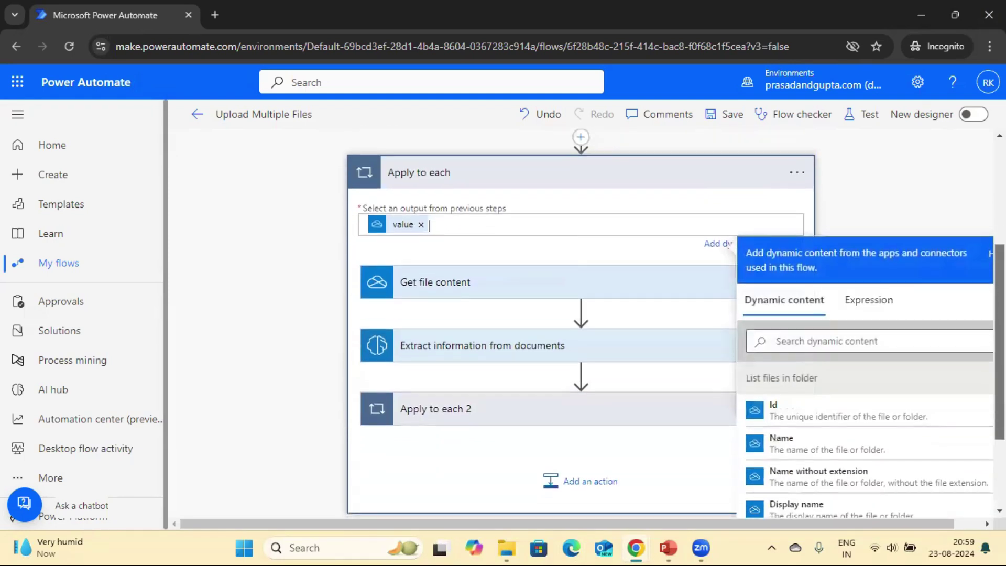
left_click(857, 338)
type("v")
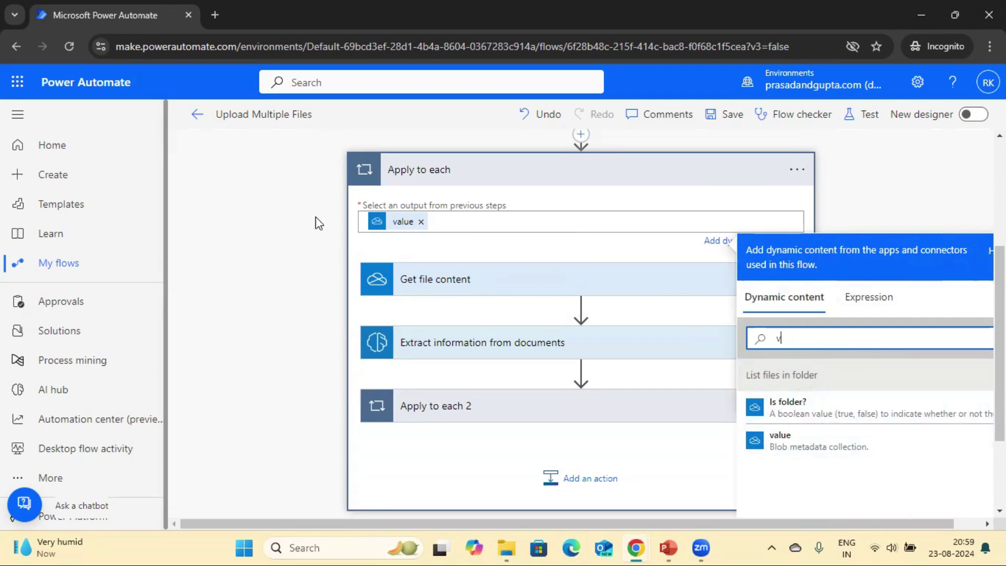
left_click(284, 228)
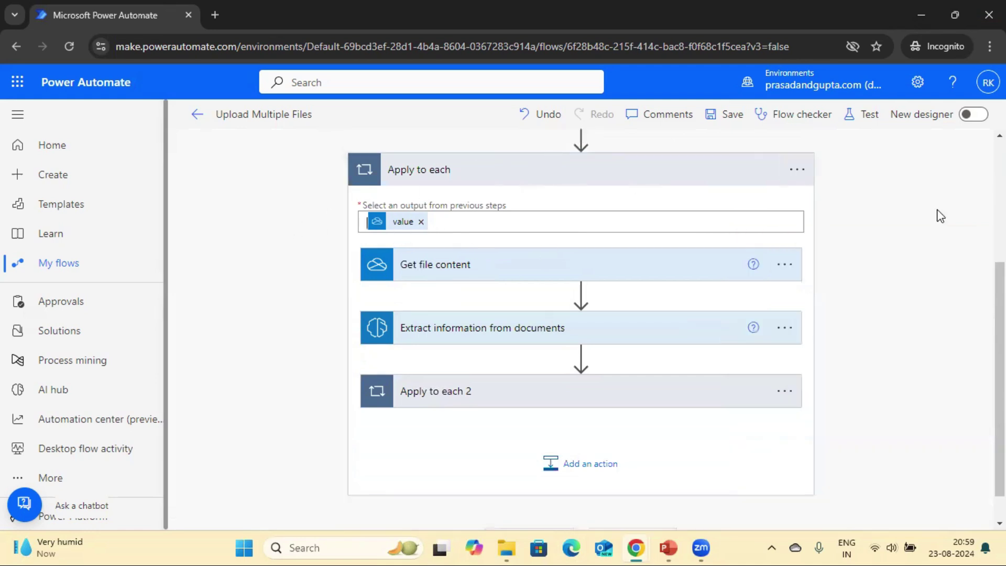
- Expand the Get file content action to examine its File setting, and check the source invoices in File Explorer
mouse_move(395, 228)
left_click(473, 269)
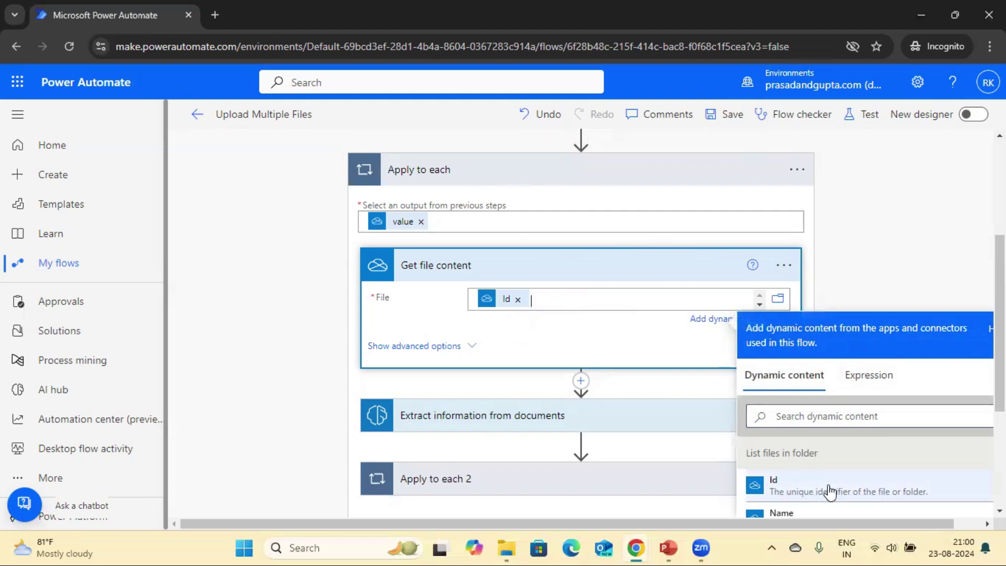
left_click(566, 340)
left_click(506, 547)
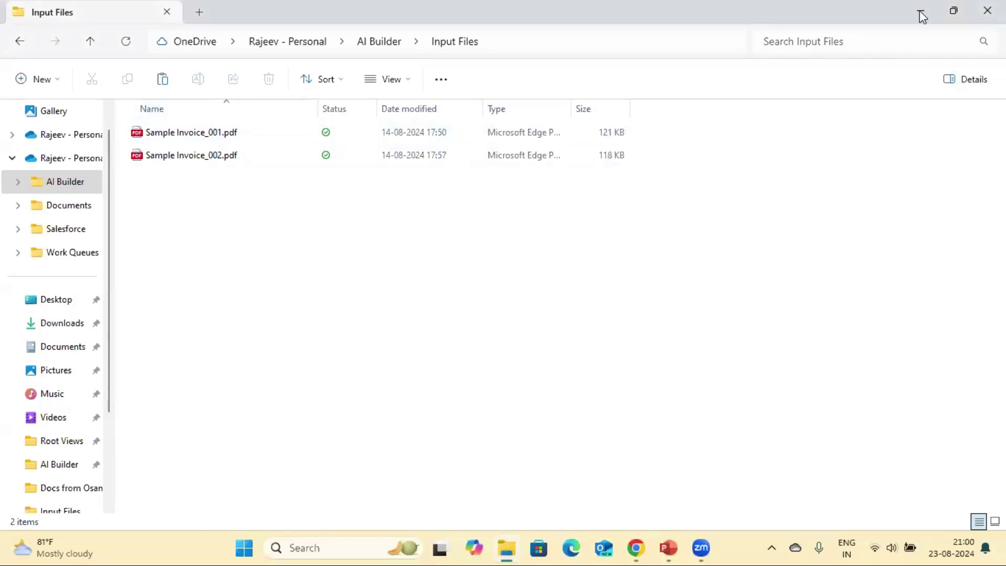
- Expand the Extract information from documents action and the nested Apply to each 2 loop to examine their settings
scroll(707, 309, "down", 2)
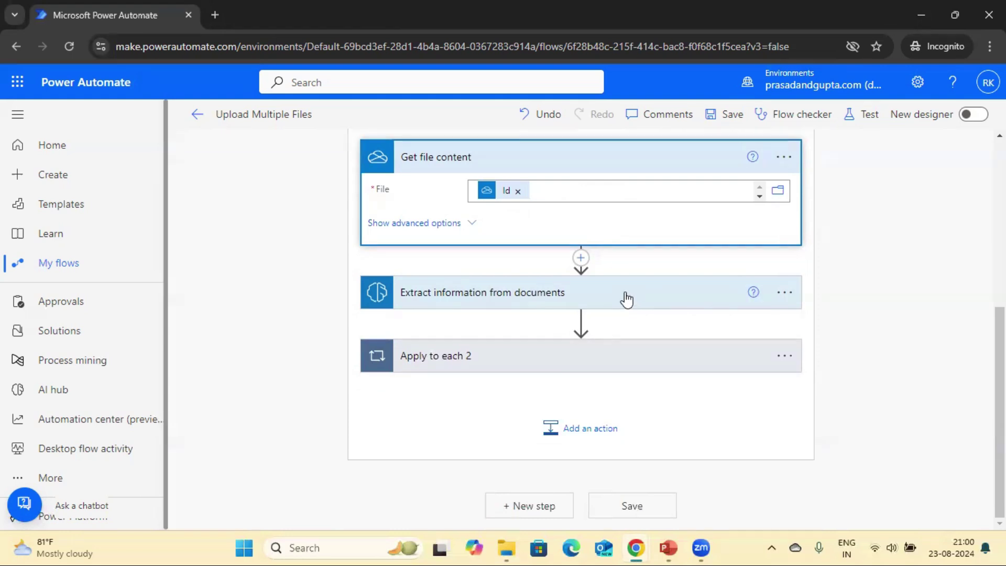
left_click(626, 300)
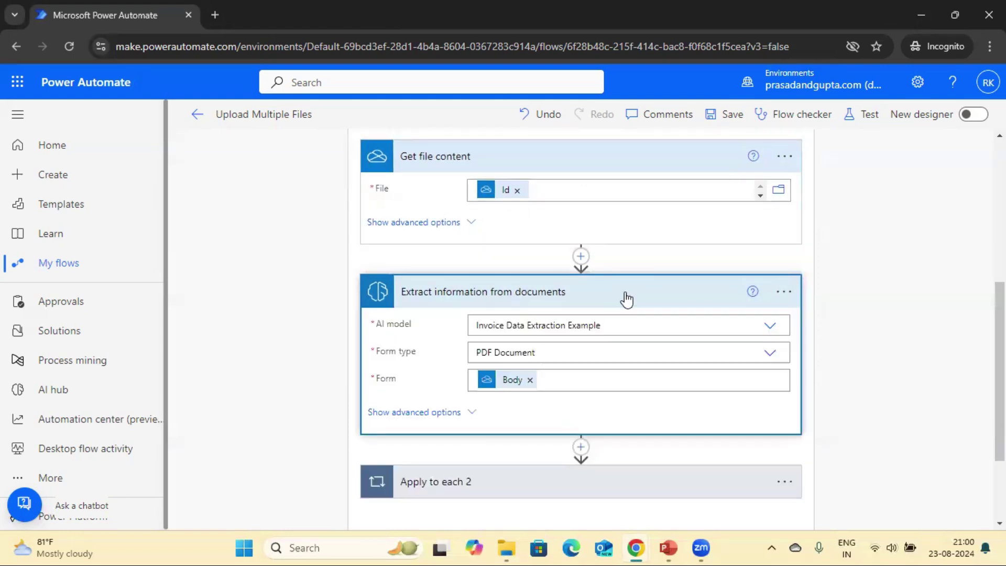
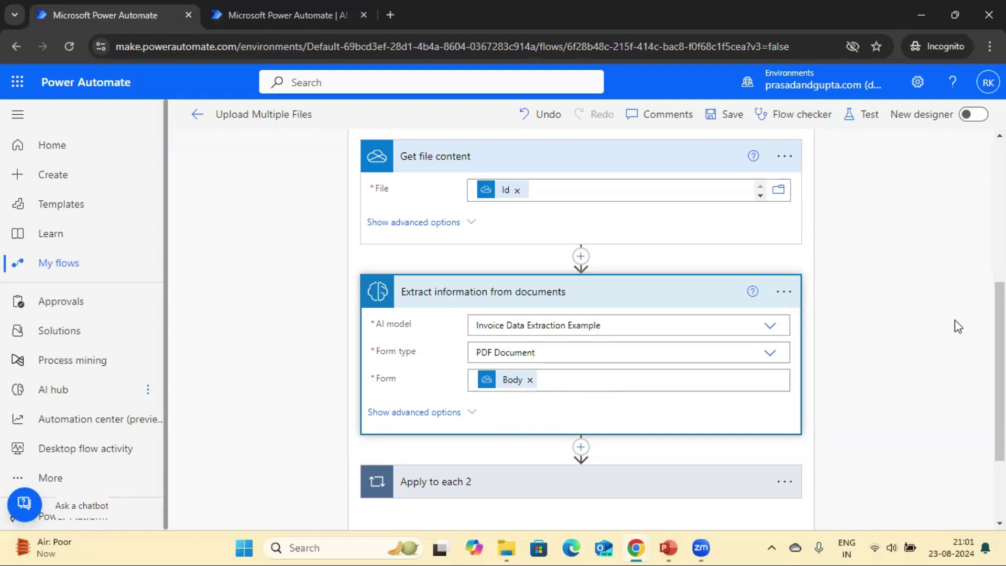
scroll(688, 364, "down", 3)
left_click(689, 364)
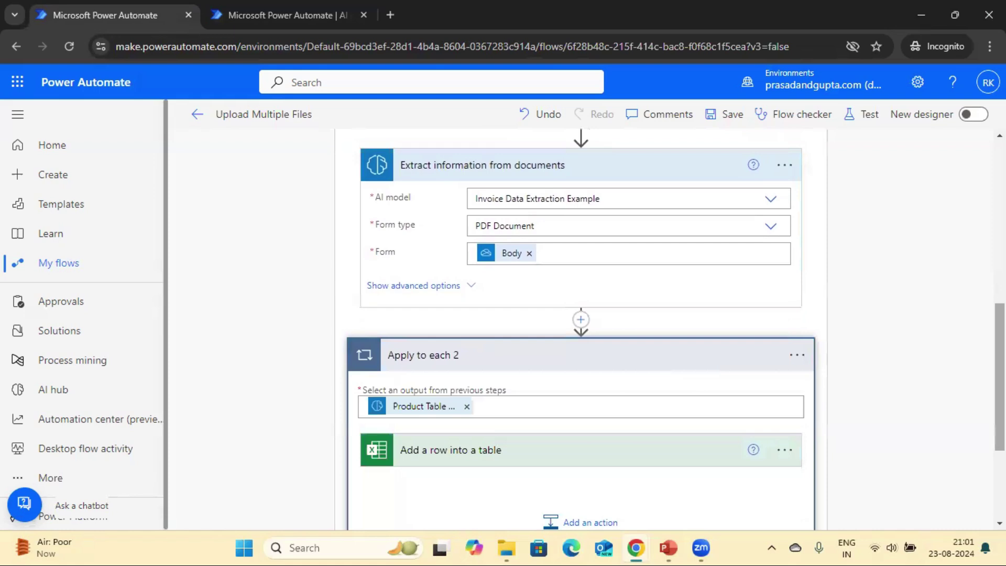
- Expand the Add a row into a table action to examine its settings, and check the source invoices in the Input Files folder
scroll(839, 375, "down", 2)
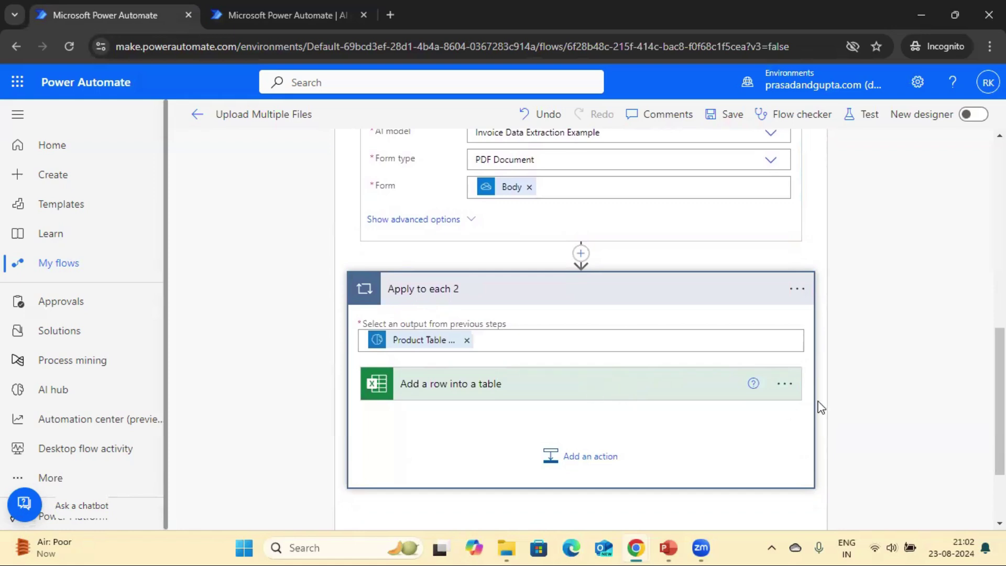
left_click(525, 391)
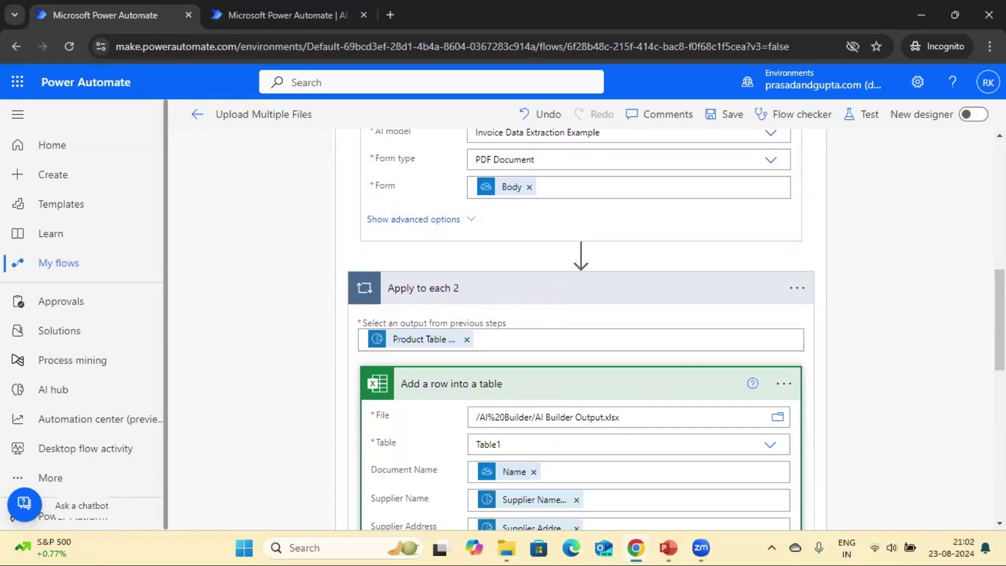
scroll(705, 252, "up", 5)
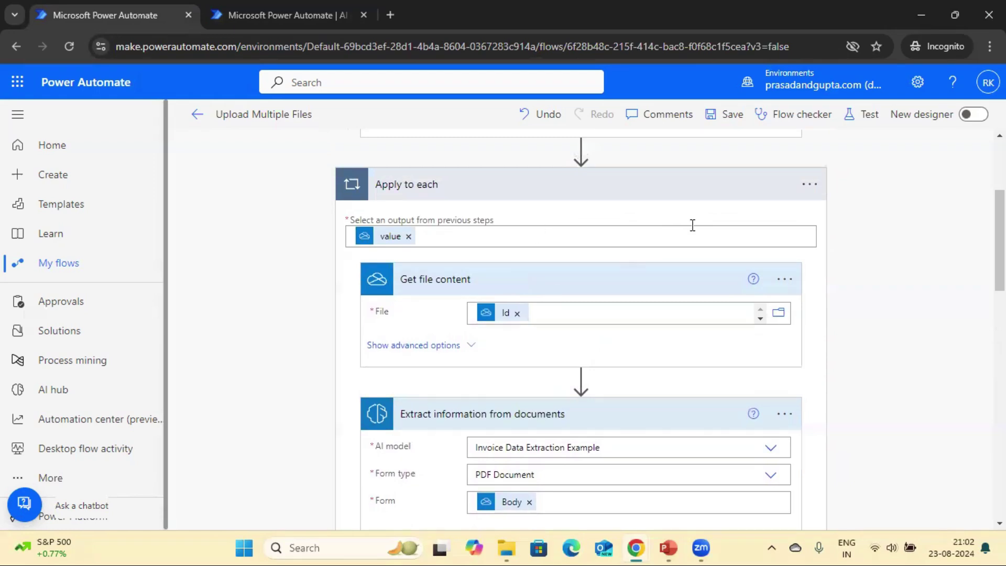
left_click_drag(999, 241, 1000, 285)
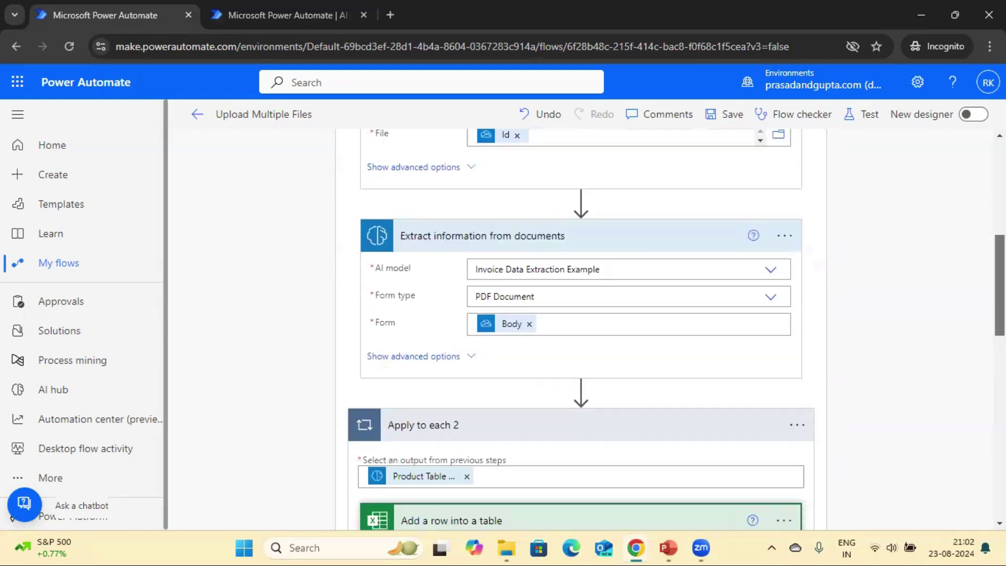
scroll(884, 304, "down", 3)
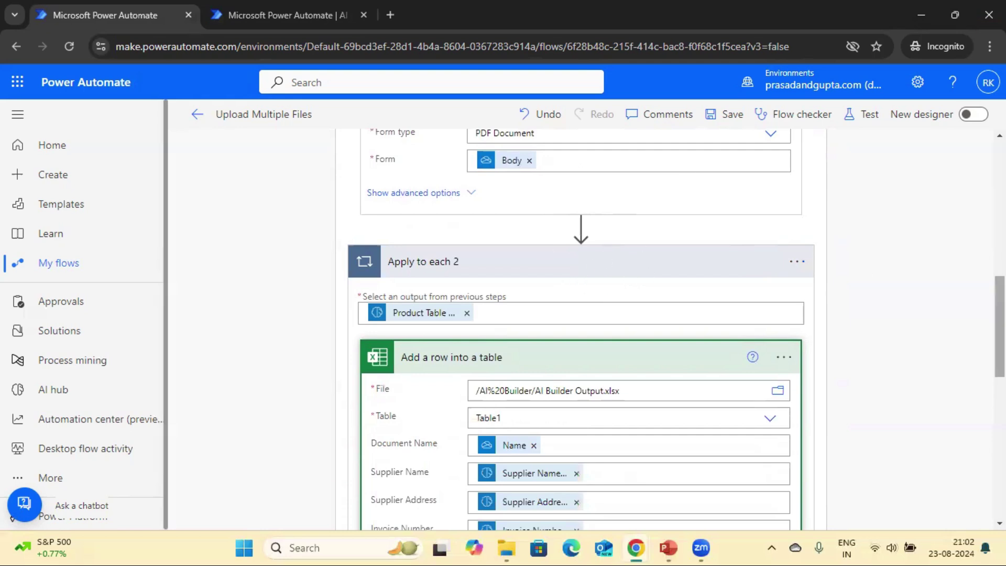
scroll(910, 265, "down", 3)
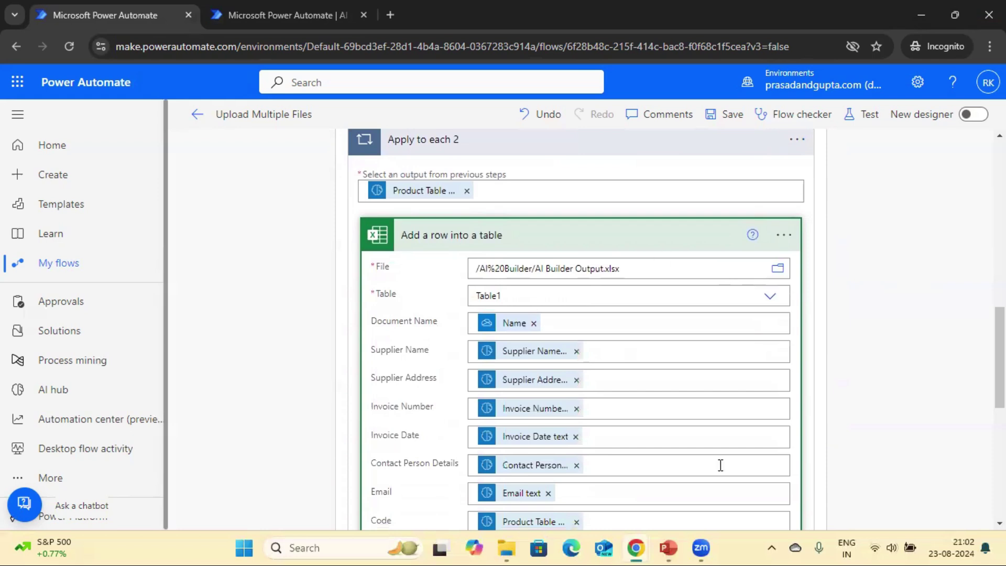
mouse_move(505, 547)
left_click(495, 487)
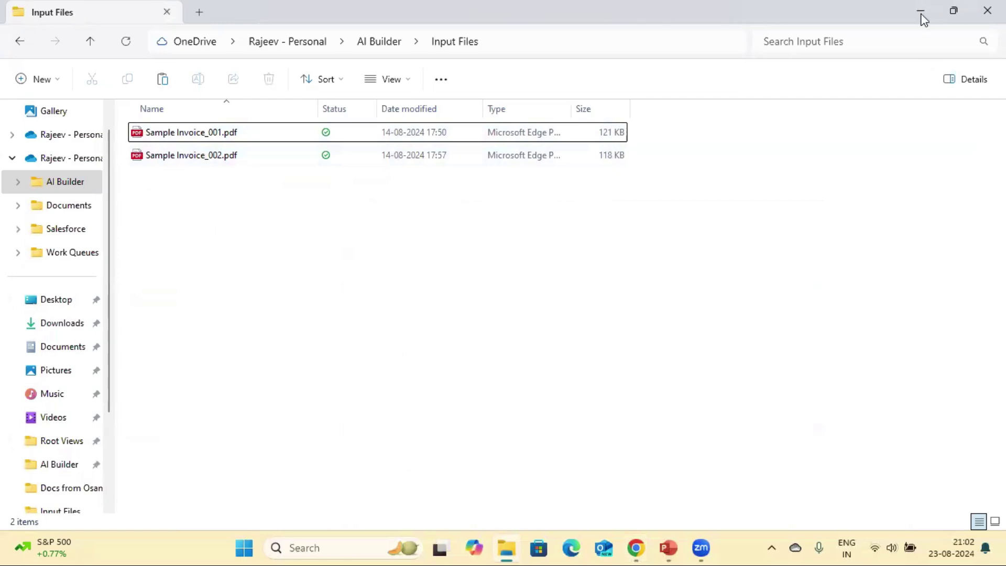
key("alt+Tab")
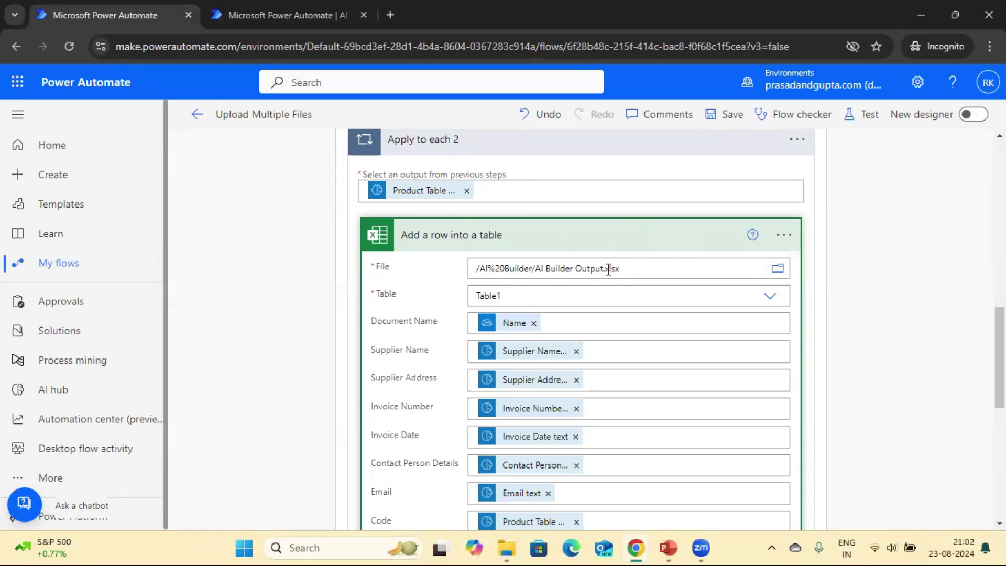
scroll(644, 241, "down", 2)
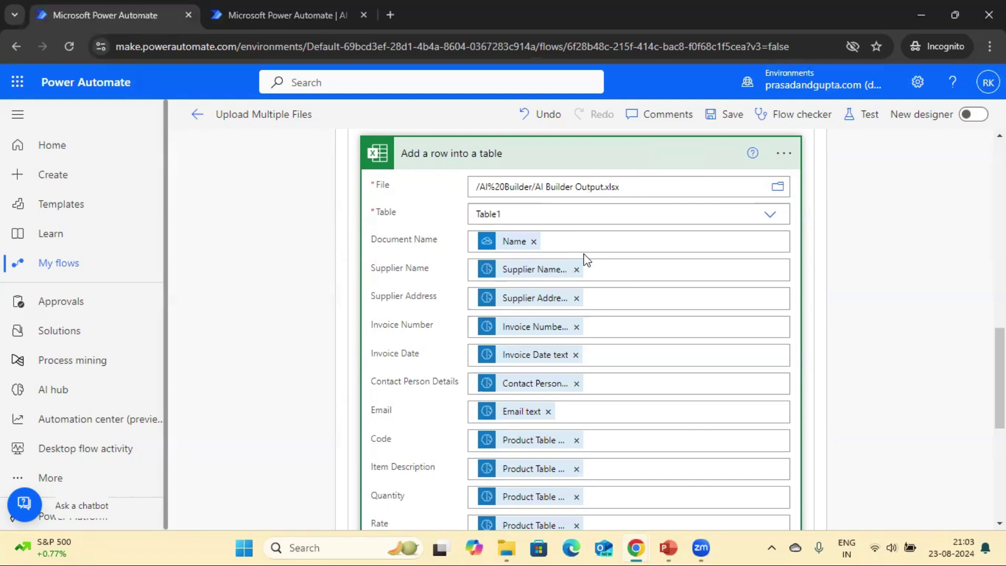
- Switch to File Explorer and open AI Builder Output.xlsx from the AI Builder folder
left_click(514, 542)
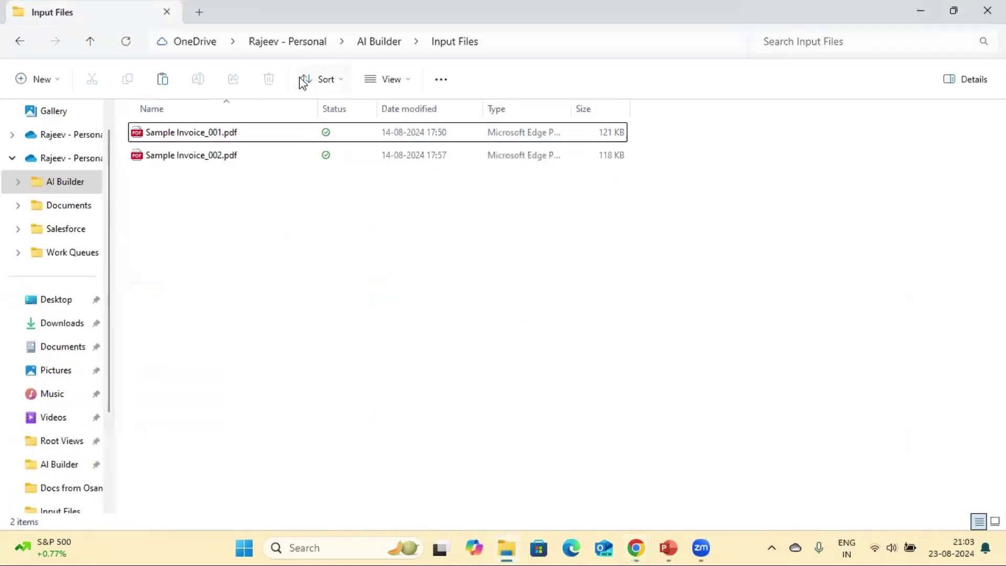
left_click(368, 42)
left_click(162, 174)
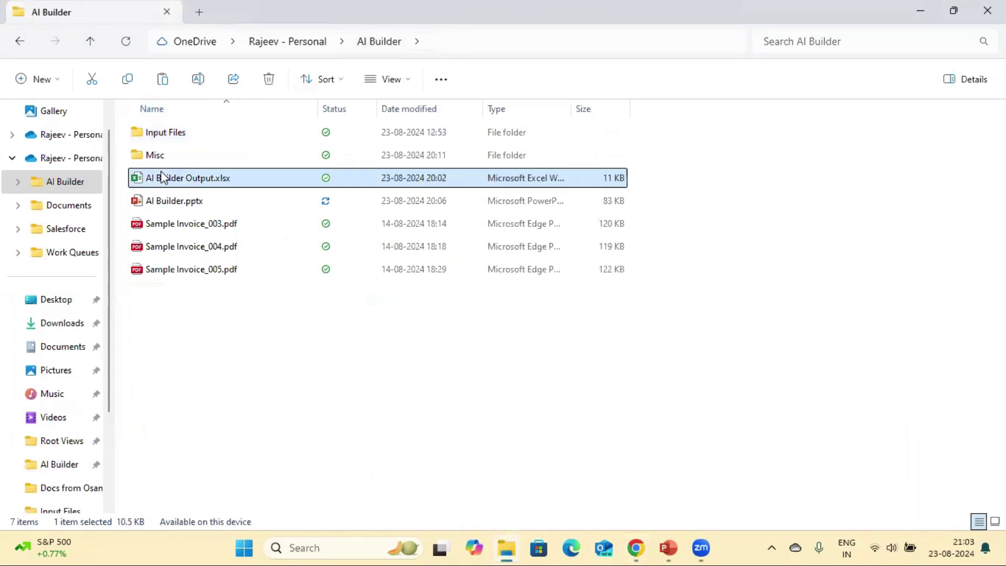
double_click(162, 170)
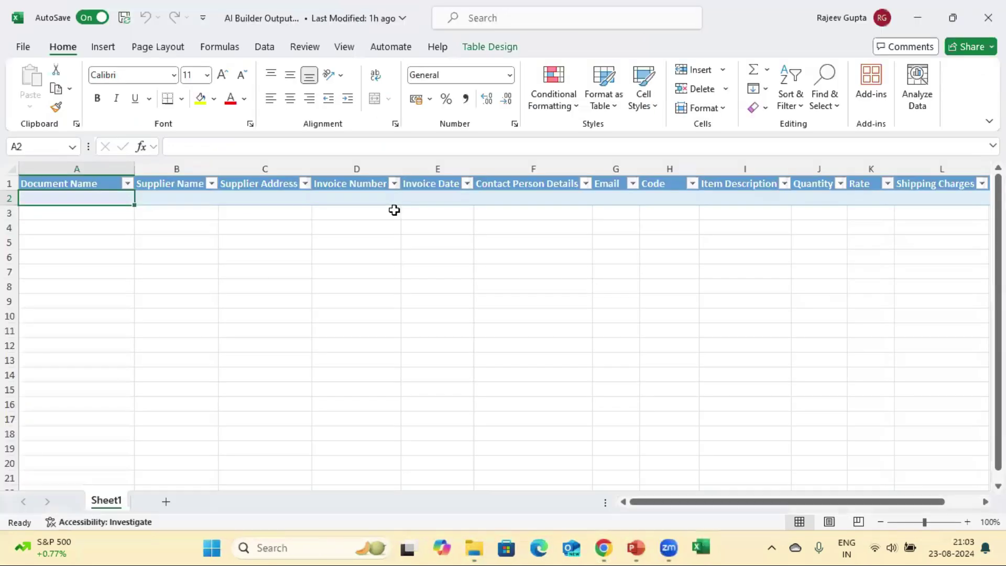
- Examine the output table's Document Name header and the first row beneath it
left_click_drag(103, 177, 112, 199)
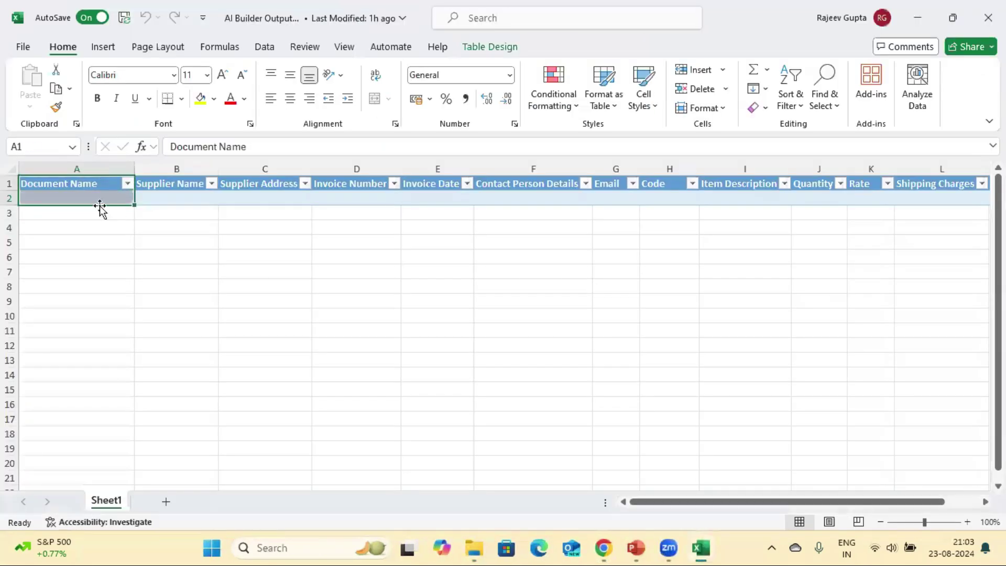
left_click(151, 292)
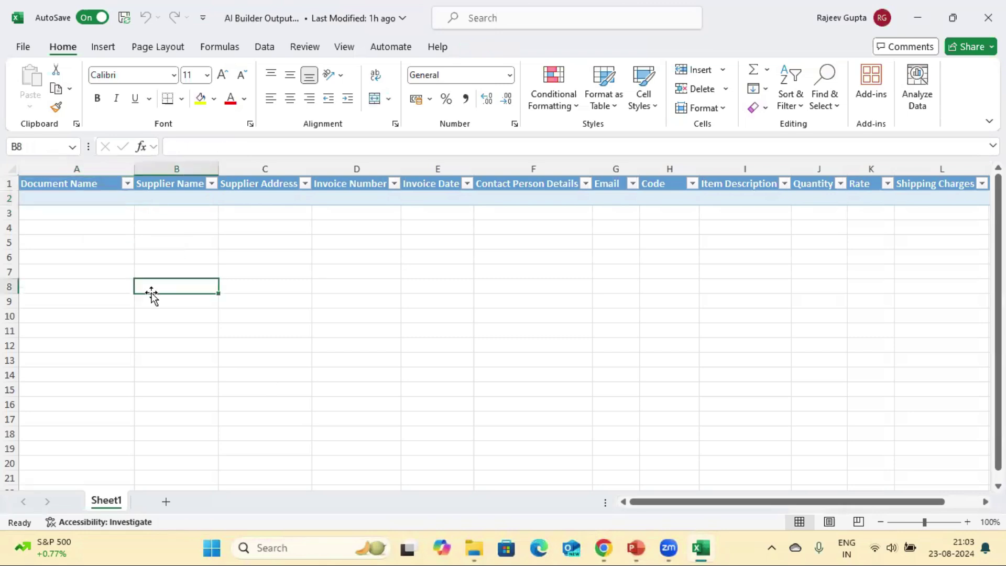
key("Left")
key("Up")
key("Up")
key("Up")
key("Up")
key("Up")
key("Up")
key("Up")
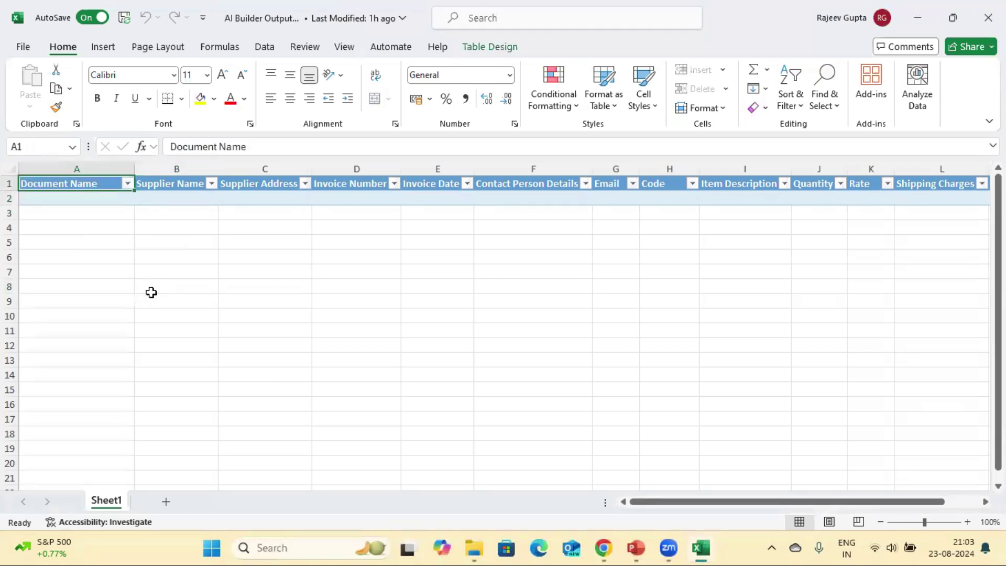
key("Down")
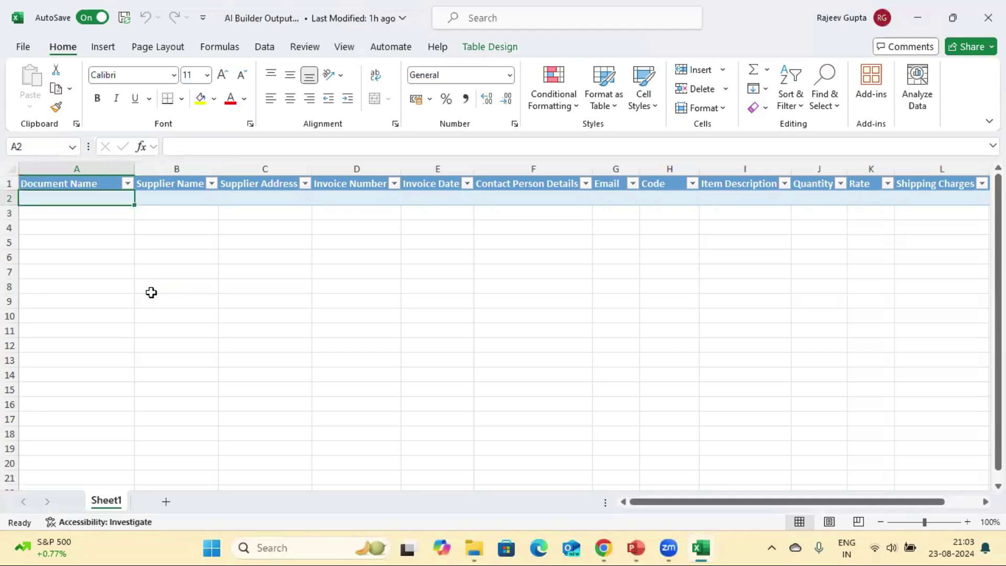
- Open the Input Files folder in File Explorer and compare the invoice file names with the Document Name column in the workbook
left_click(473, 547)
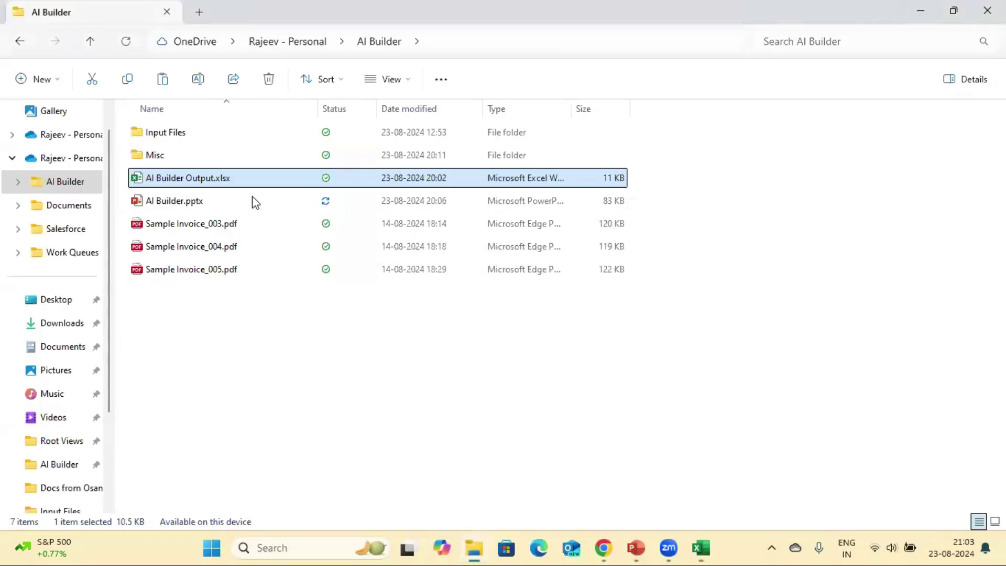
left_click(174, 133)
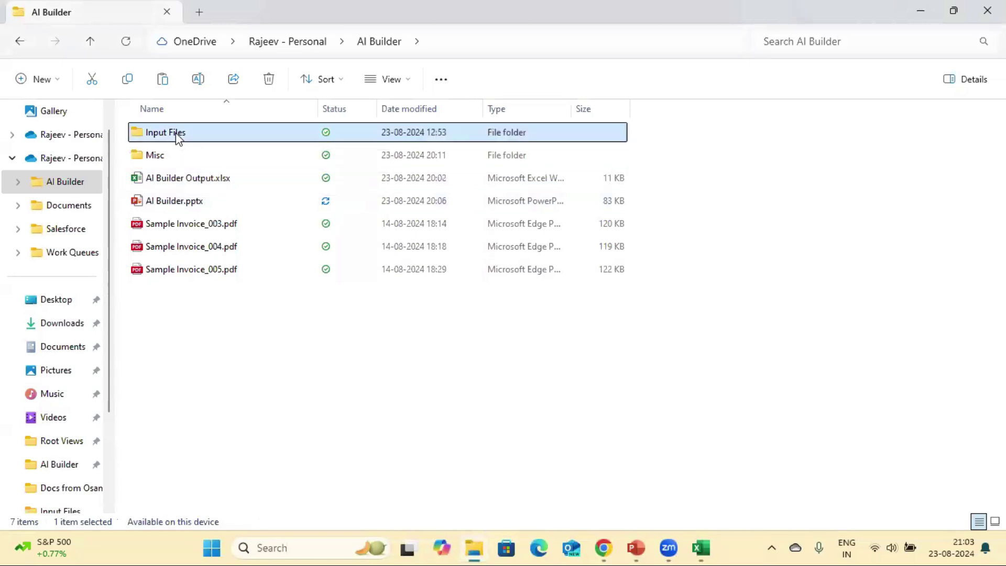
double_click(175, 133)
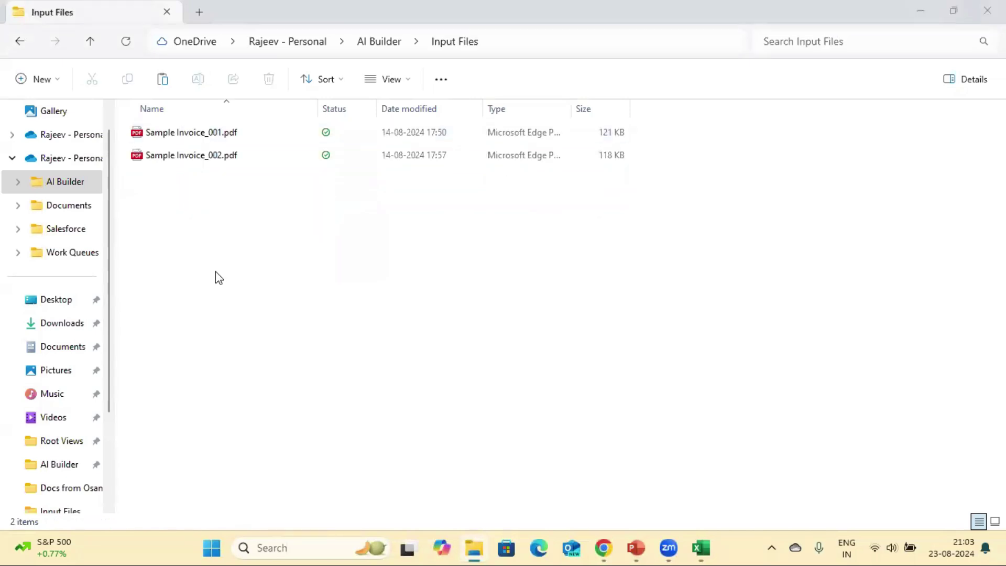
key("alt+Tab")
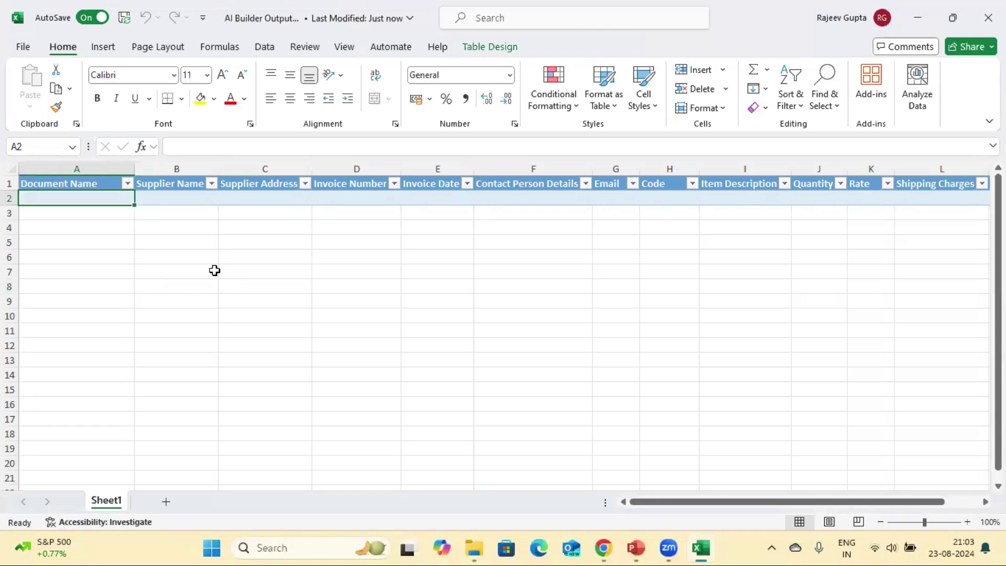
key("alt+Tab")
key("alt+Tab")
- Close the AI Builder Output workbook and Excel, and return to the Upload Multiple Files flow in Power Automate
key("ctrl+w")
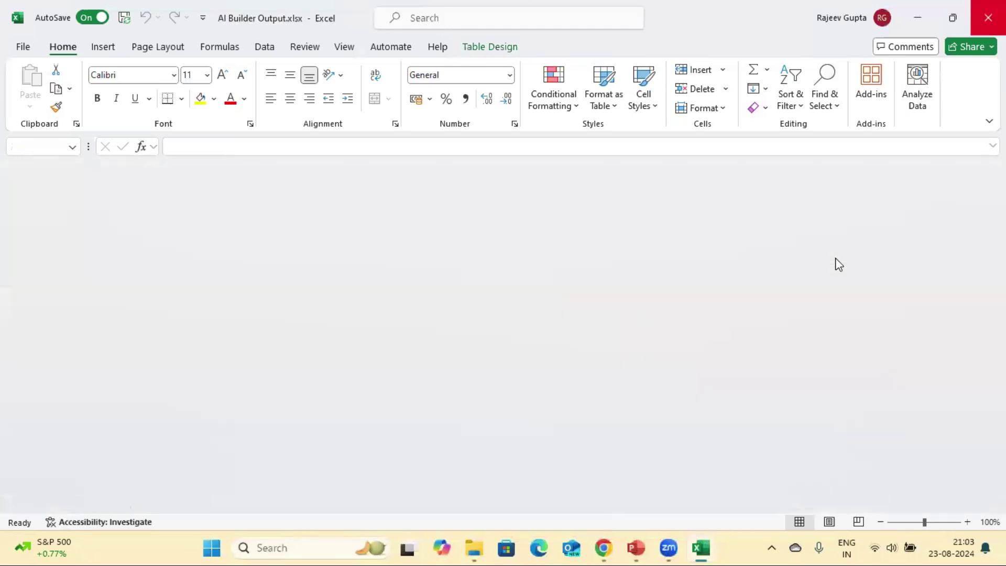
key("alt+F4")
mouse_move(635, 547)
left_click(706, 487)
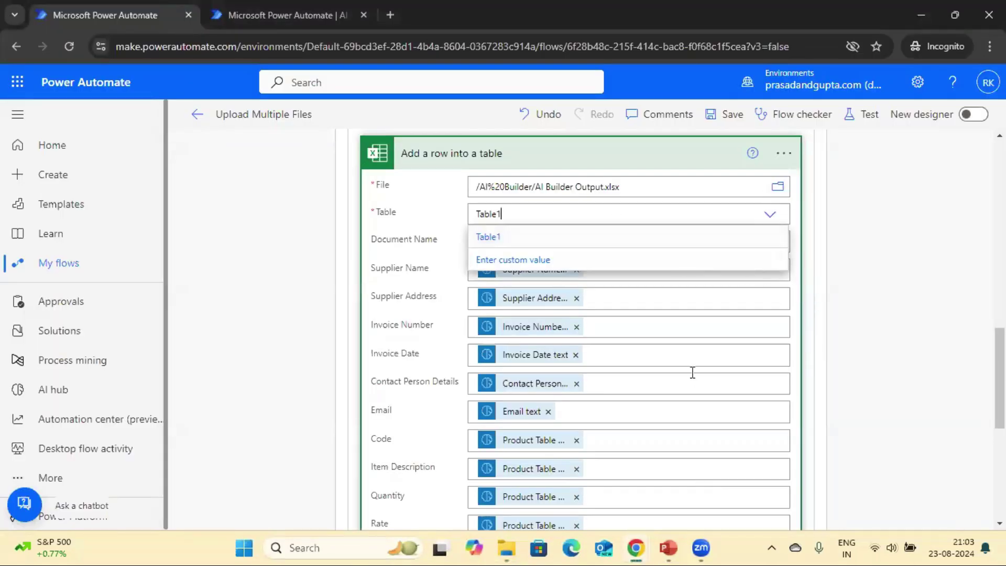
- Review the column mappings and search the Document Name field's dynamic content for "name" and "file", and close the list
left_click(642, 302)
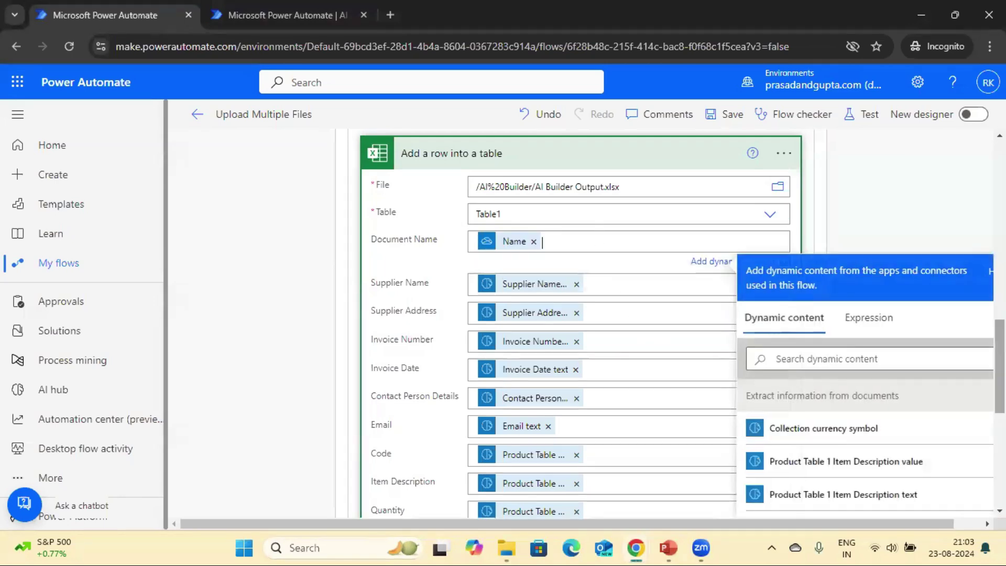
scroll(872, 348, "down", 4)
scroll(872, 347, "up", 1)
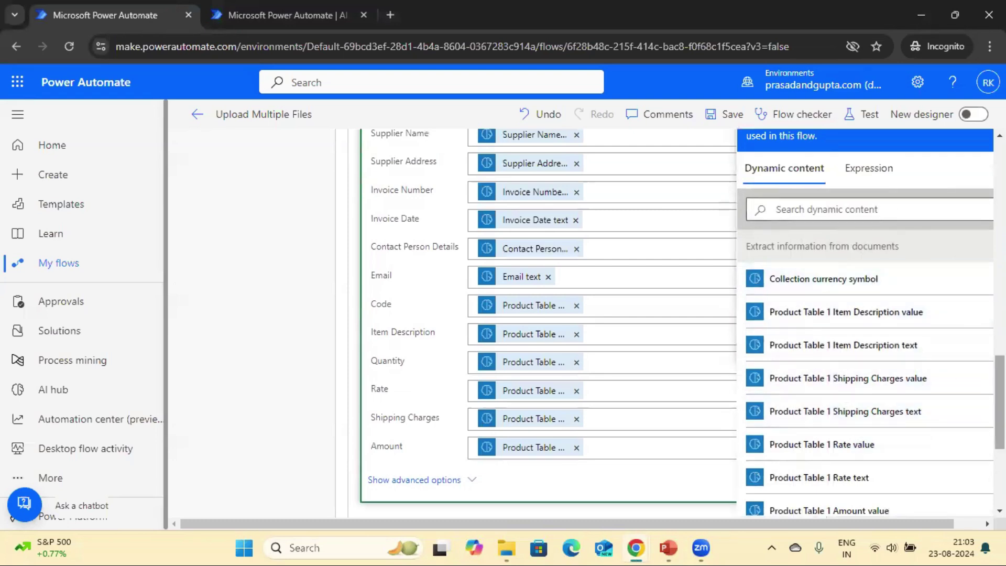
scroll(835, 300, "up", 3)
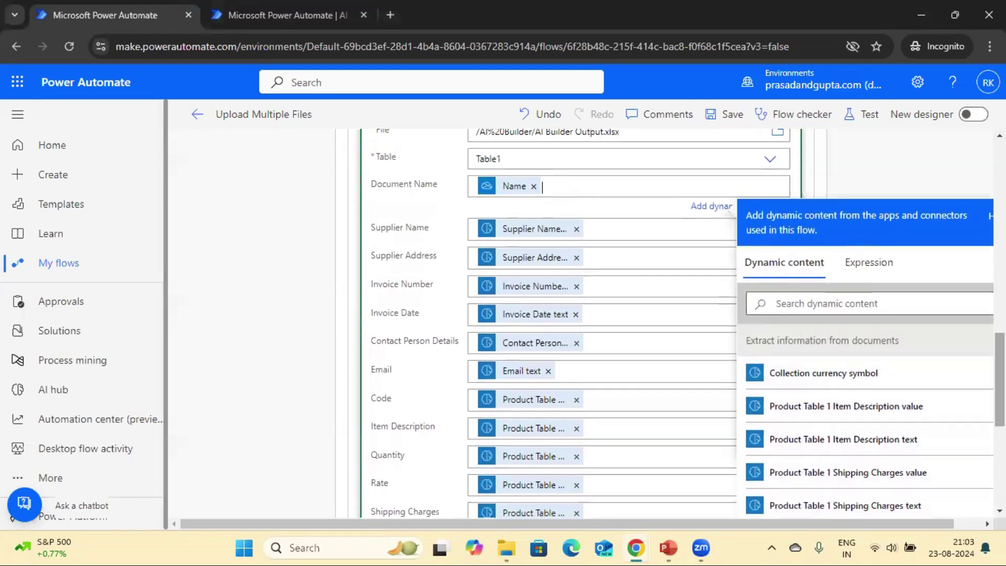
left_click(835, 301)
type("name")
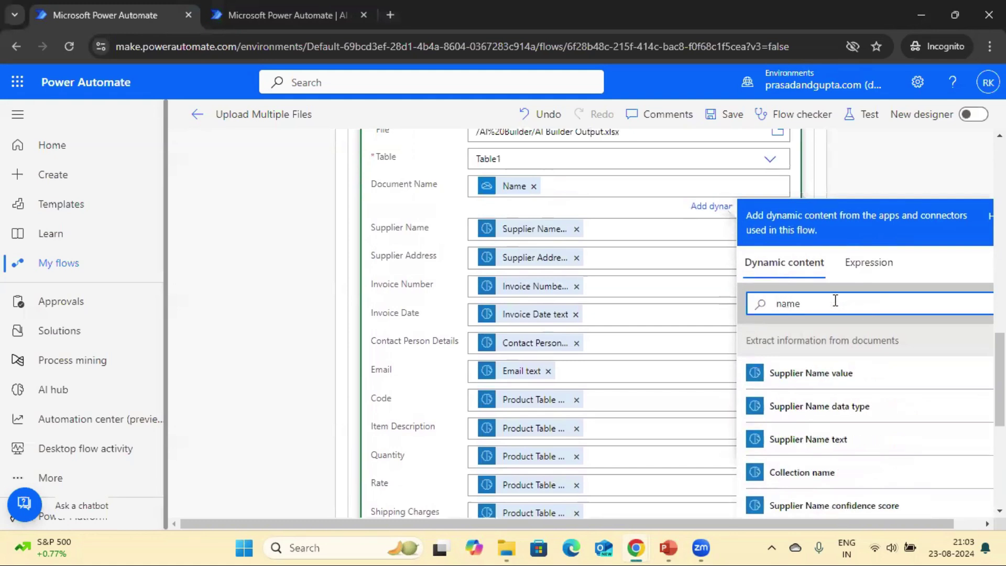
key("BackSpace")
key("BackSpace")
key("BackSpace")
key("BackSpace")
type("file")
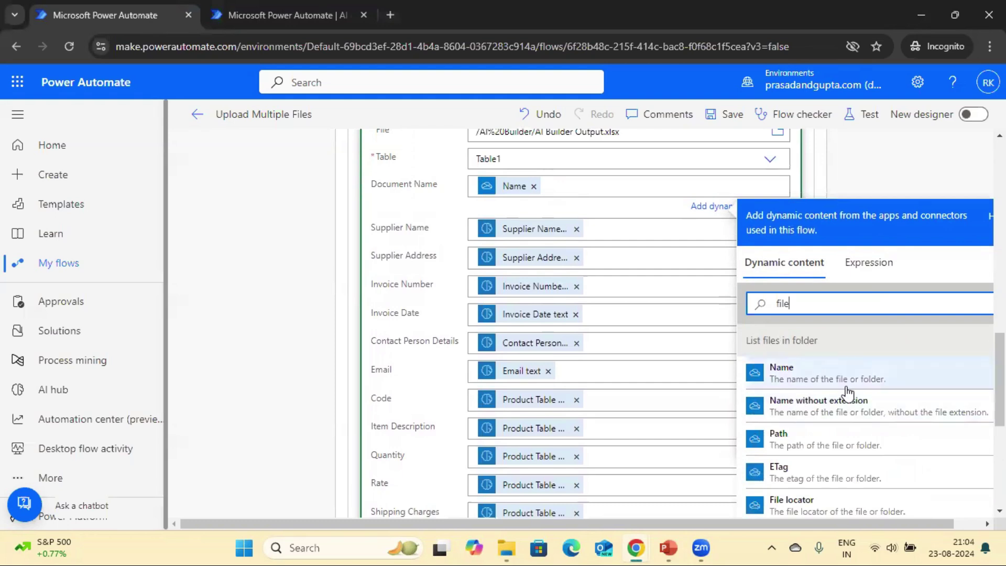
key("BackSpace")
key("BackSpace")
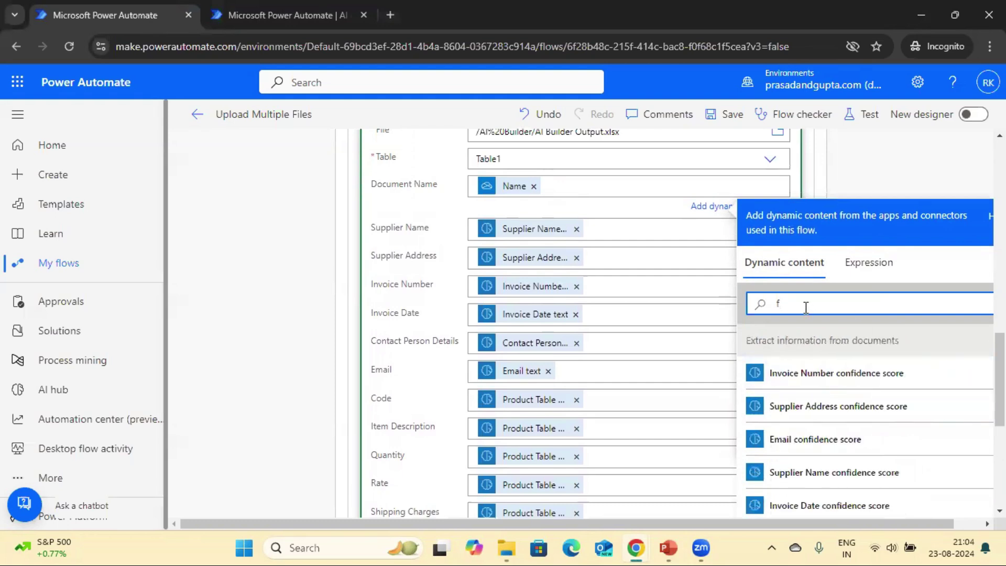
left_click(869, 181)
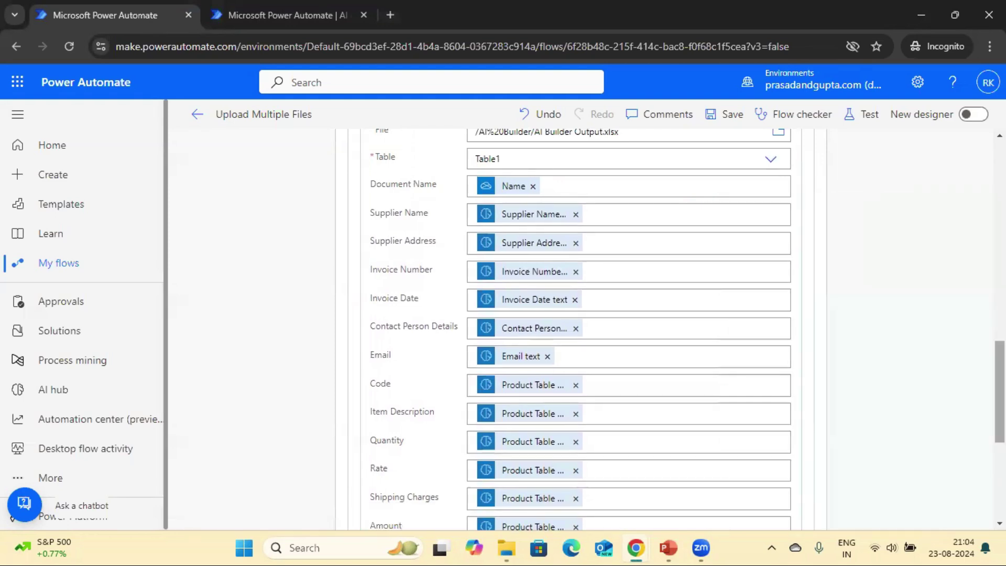
- Review the flow from List files in folder onward, save it and run a test
scroll(580, 329, "up", 15)
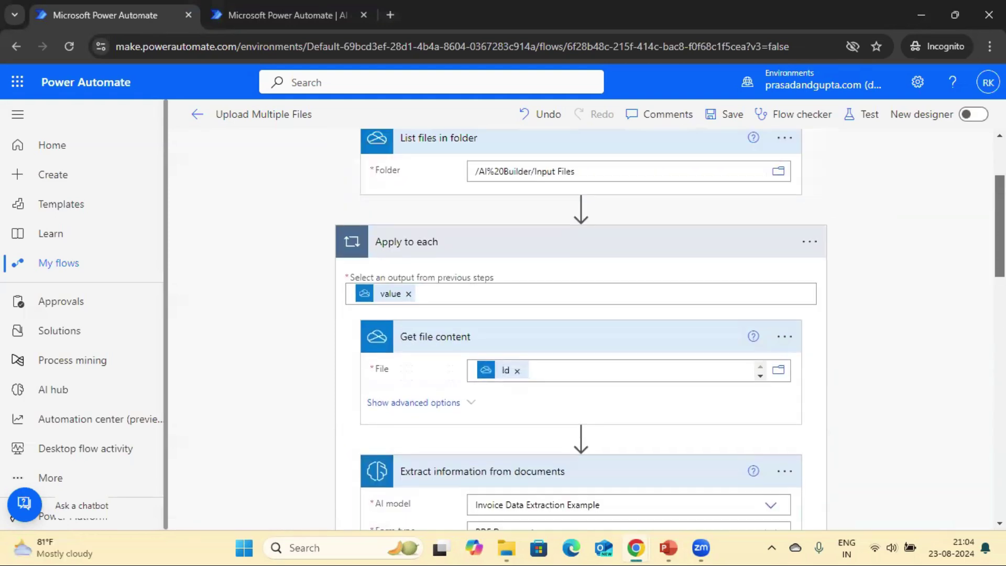
scroll(963, 171, "up", 4)
scroll(963, 171, "down", 4)
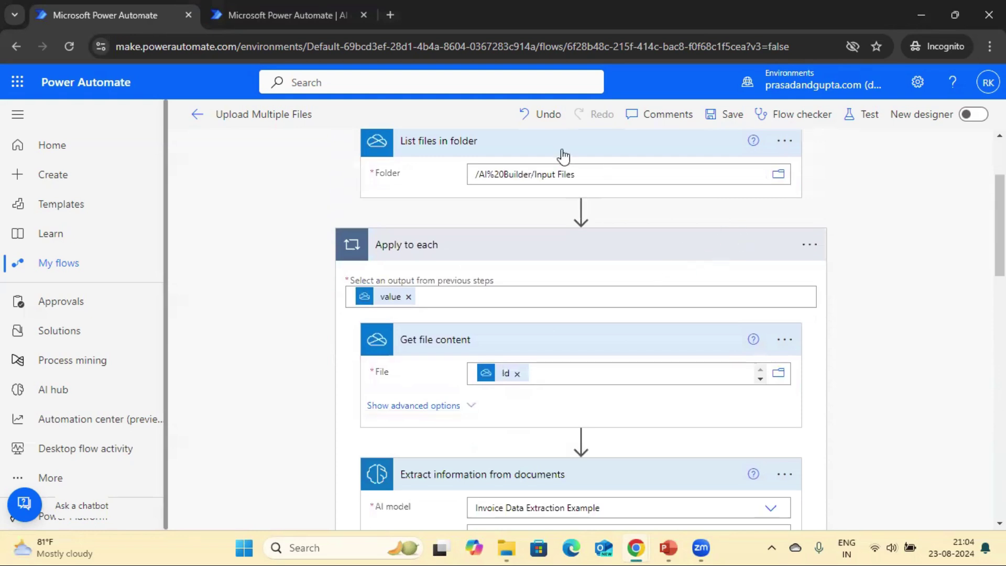
mouse_move(1000, 226)
left_mouse_down()
mouse_move(1000, 465)
mouse_move(1000, 209)
left_mouse_up()
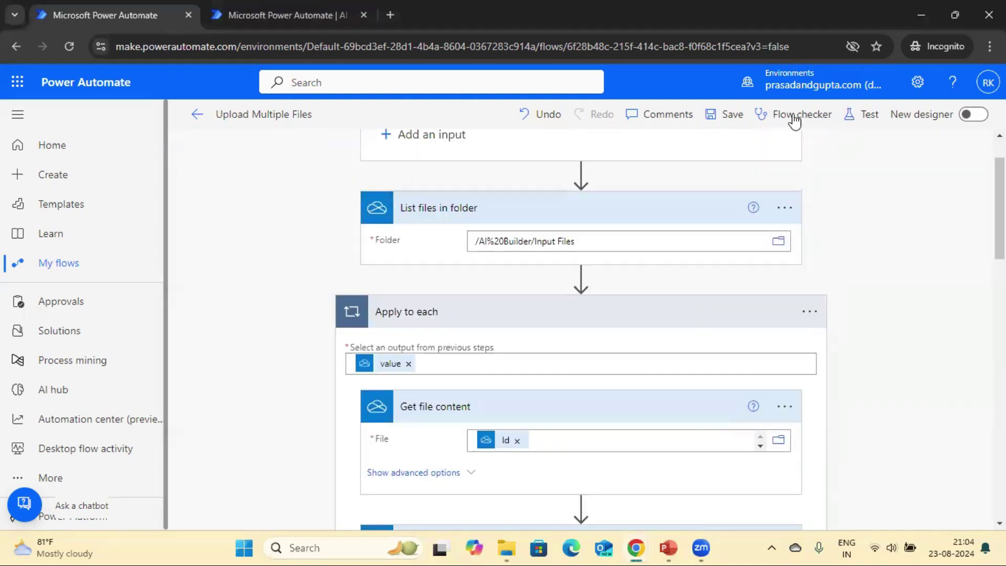
left_click(728, 115)
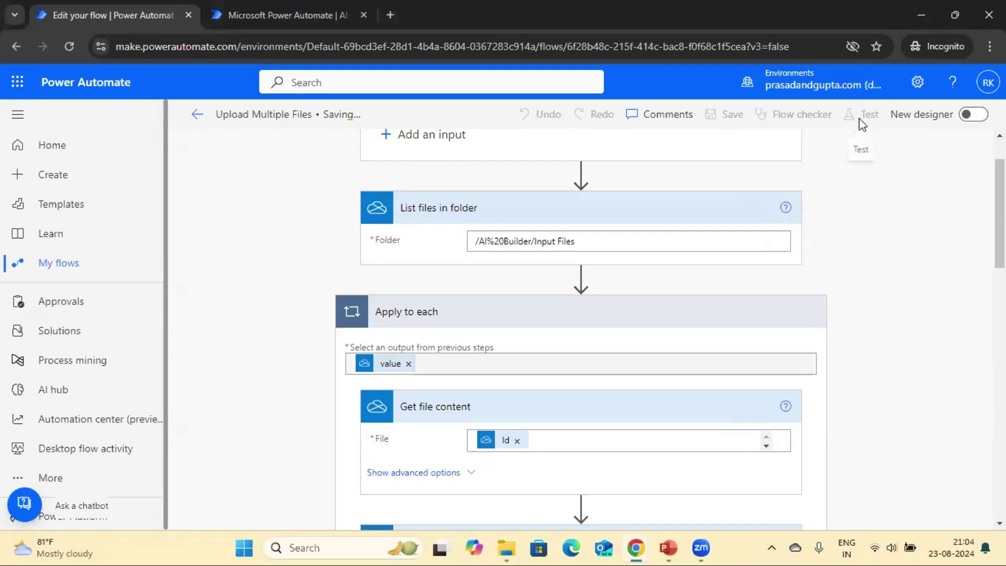
left_click(867, 126)
left_click(752, 501)
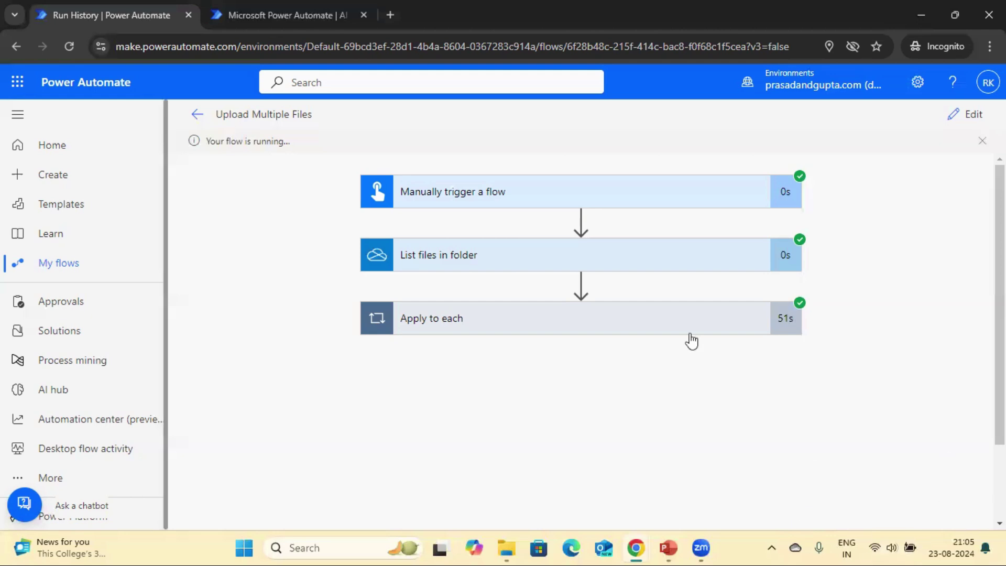
- Open AI Builder Output.xlsx from the AI Builder folder in File Explorer and widen the Document Name column
left_click(506, 547)
left_click(381, 42)
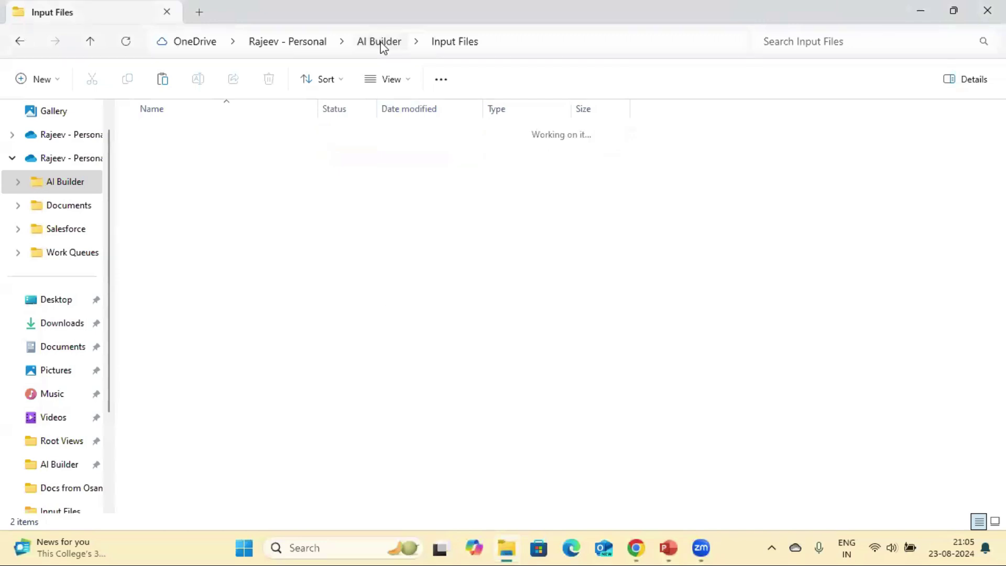
left_click(202, 184)
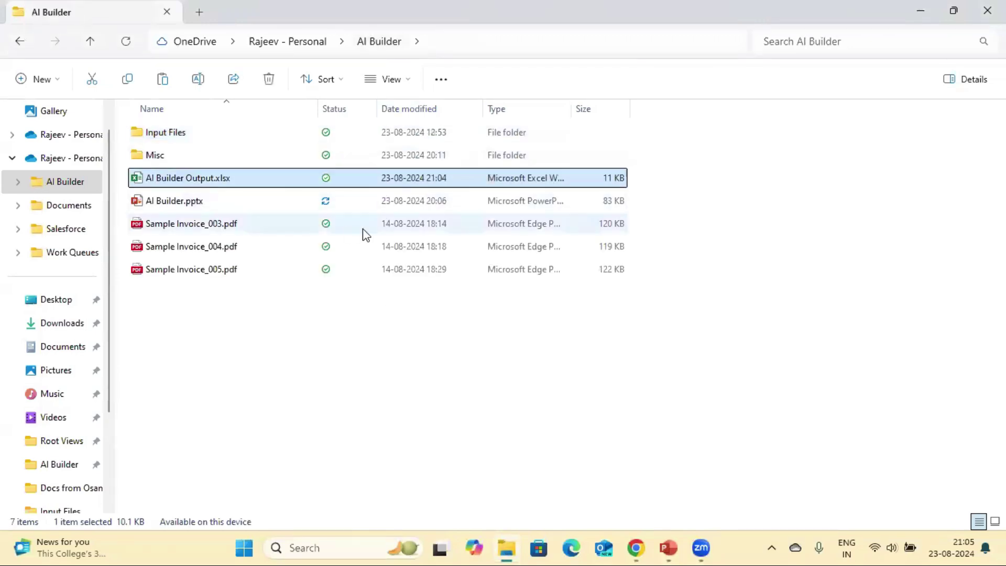
left_click(160, 180)
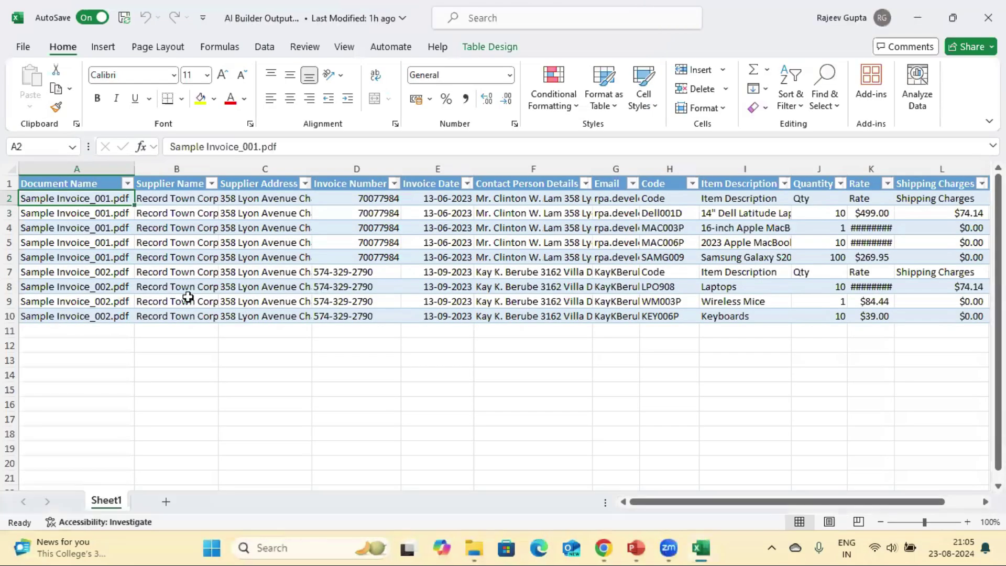
left_click_drag(135, 168, 186, 164)
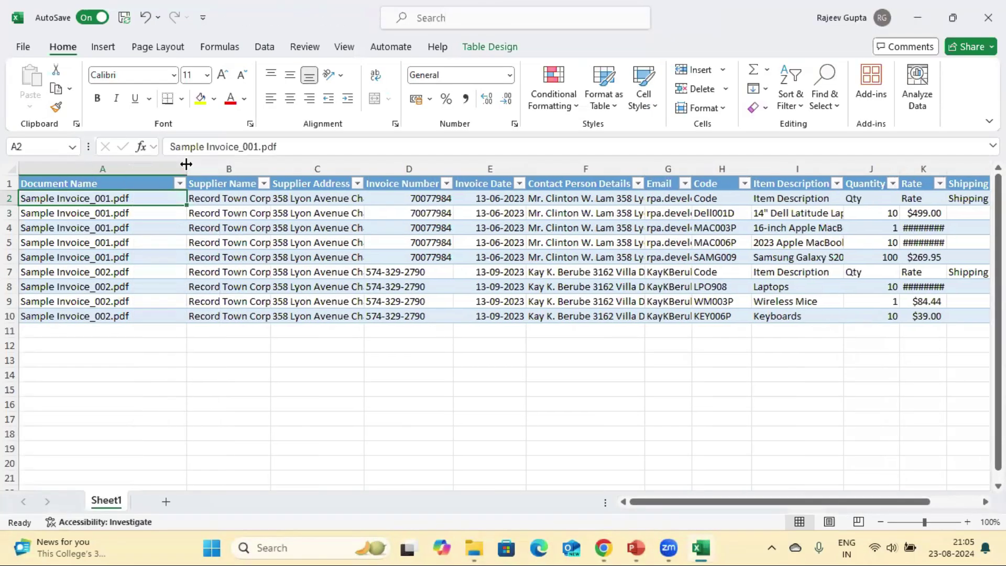
- Examine the Document Name entries for Sample Invoice_001.pdf and Sample Invoice_002.pdf row by row
left_click(111, 273)
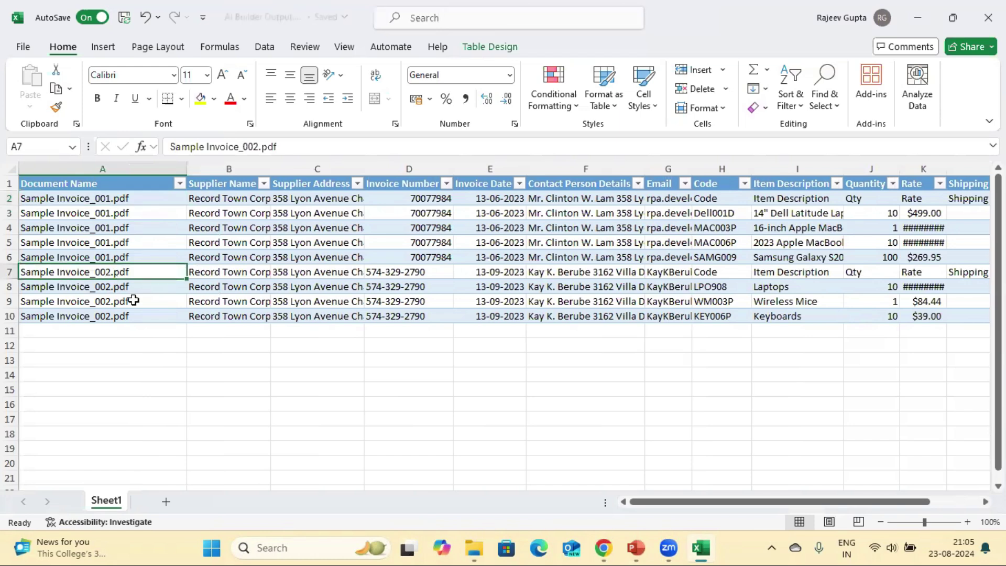
key("Down")
key("Down")
key("Down")
key("Down")
key("Up")
key("Up")
key("Up")
key("Up")
key("Up")
key("Up")
key("Down")
key("Down")
key("Right")
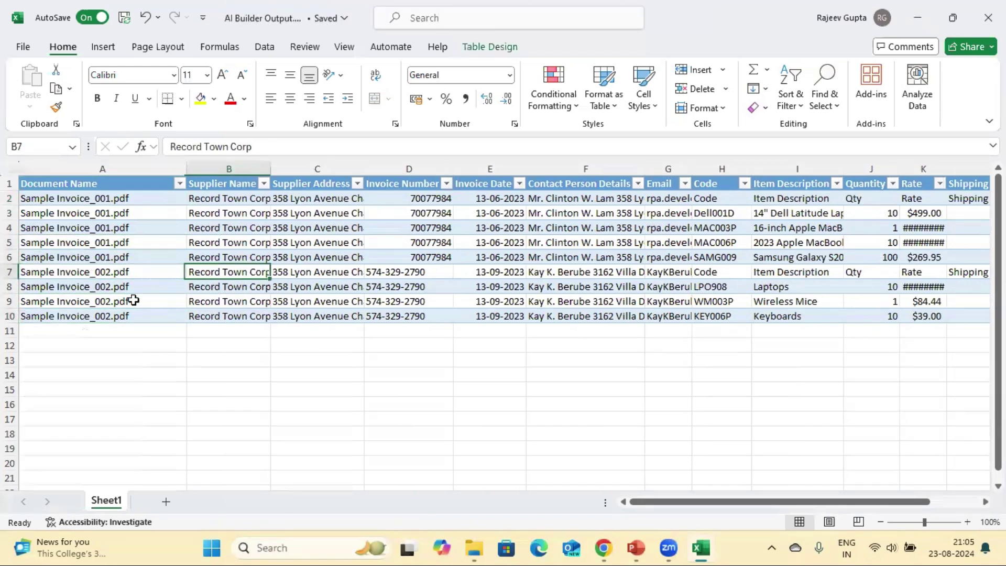
- Make the values from Supplier Name to Email bold for all invoice rows, in cells B2:G10
key("Up")
key("Up")
key("Up")
key("Up")
key("Up")
key("shift+Right")
key("shift+Right")
key("shift+Right")
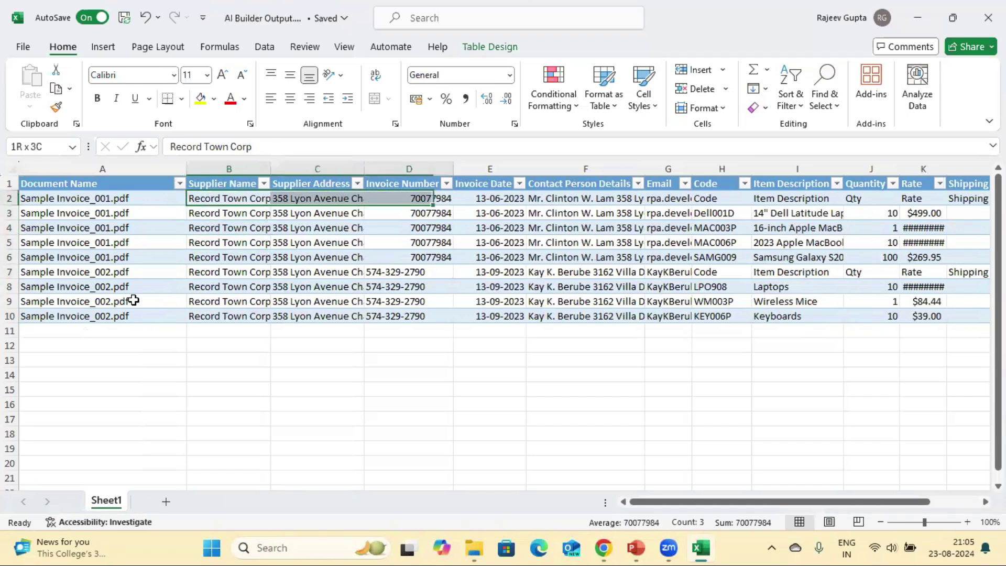
key("shift+Right")
key("shift+Right")
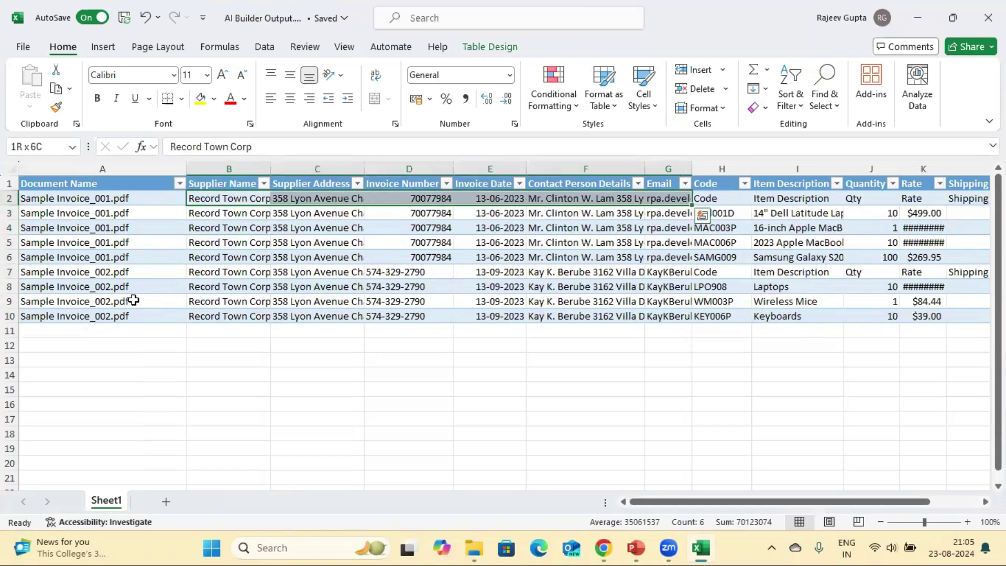
key("shift+Down")
key("shift+Down")
key("shift+Down")
key("shift+Down")
key("shift+Down")
key("shift+Down")
key("shift+Down")
key("shift+Down")
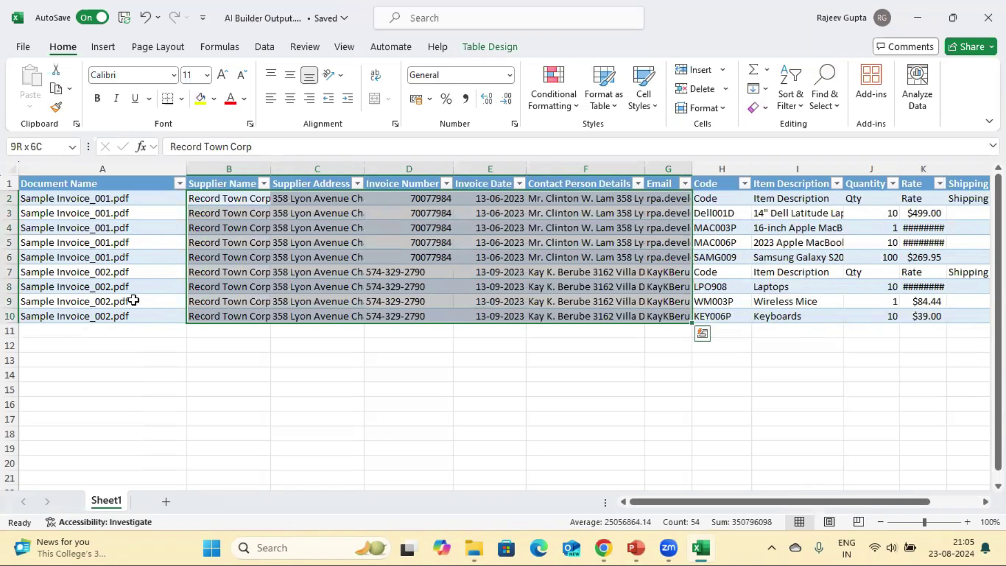
key("ctrl+b")
- Examine the line-item columns from Code to Amount across the rows of both invoices and return to the first column
key("Right")
key("Right")
key("Right")
key("Right")
key("Right")
key("Right")
key("Right")
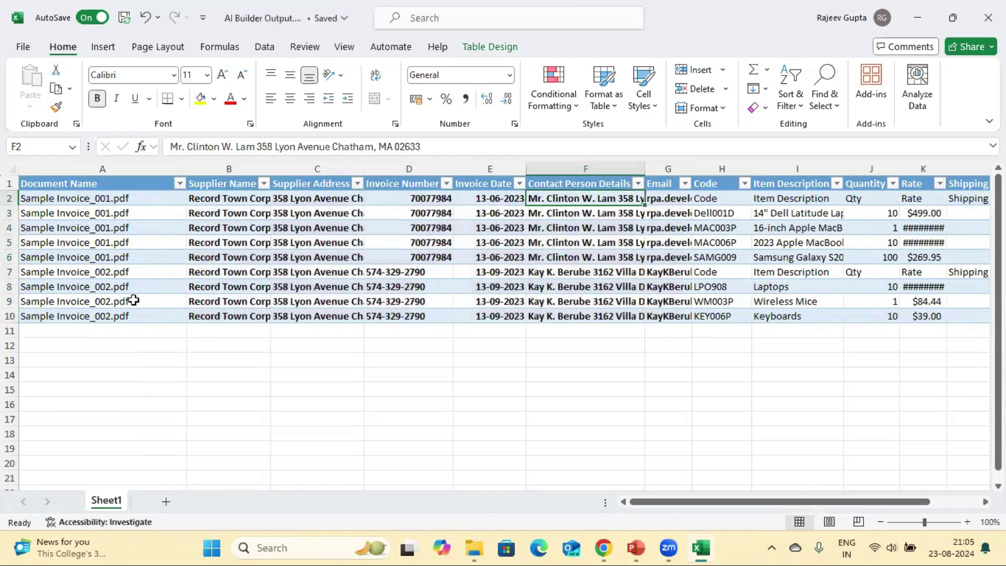
key("Right")
key("Right")
key("Right")
key("Left")
key("Left")
key("Left")
key("Left")
key("Left")
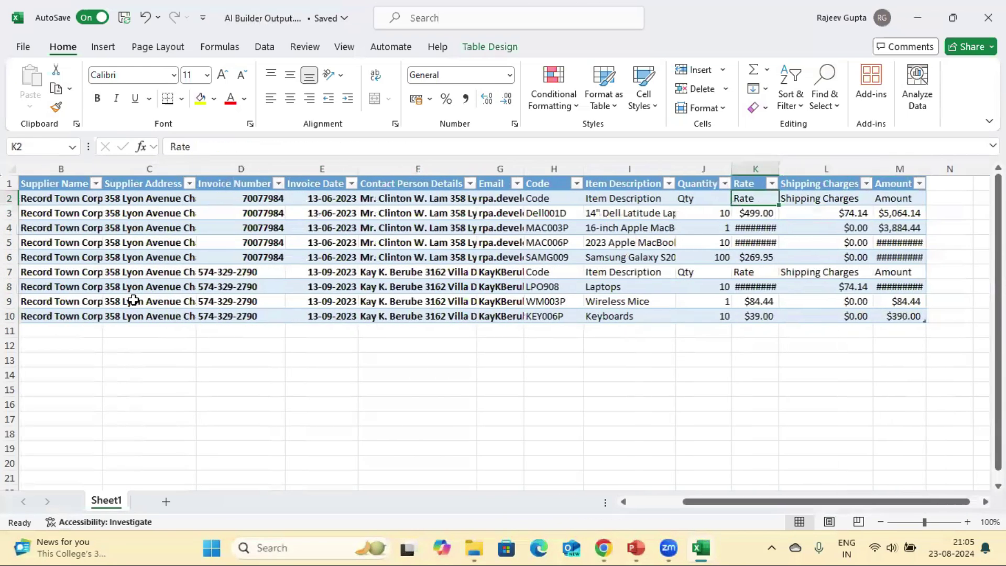
key("Down")
key("Down")
key("Down")
key("Down")
key("Down")
key("Down")
key("Down")
key("Down")
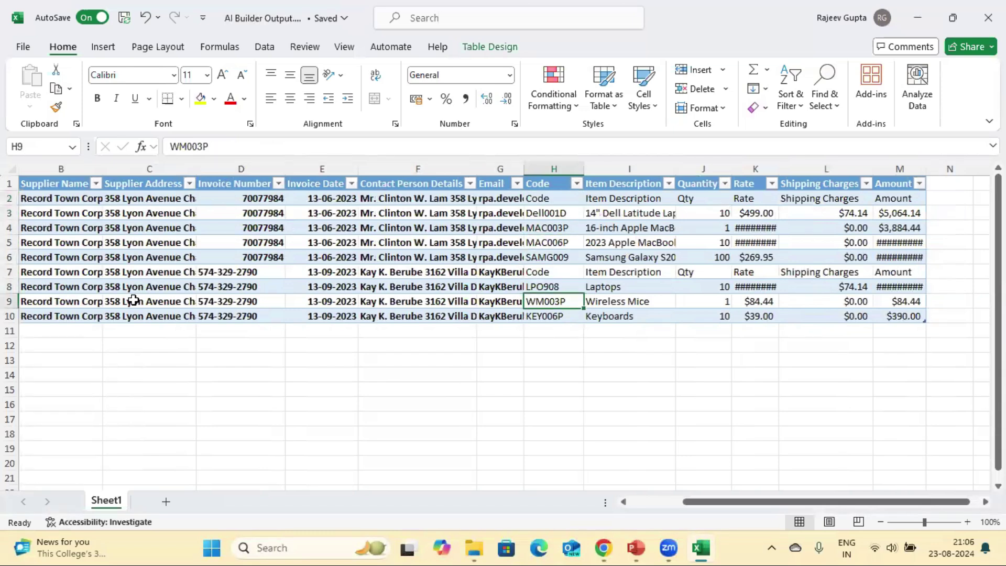
key("Home")
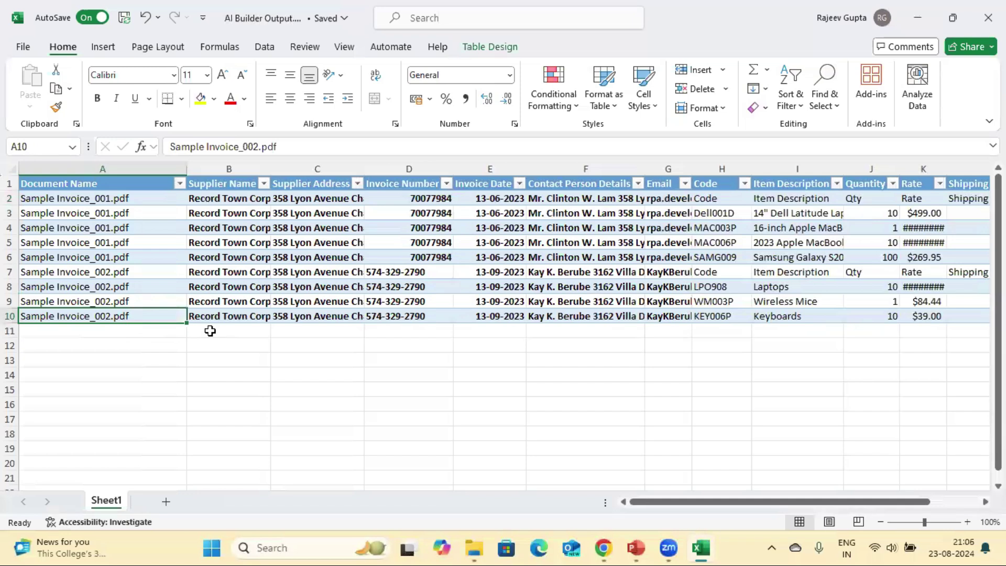
- Remove the bold formatting from the whole table and close the workbook
key("ctrl+a")
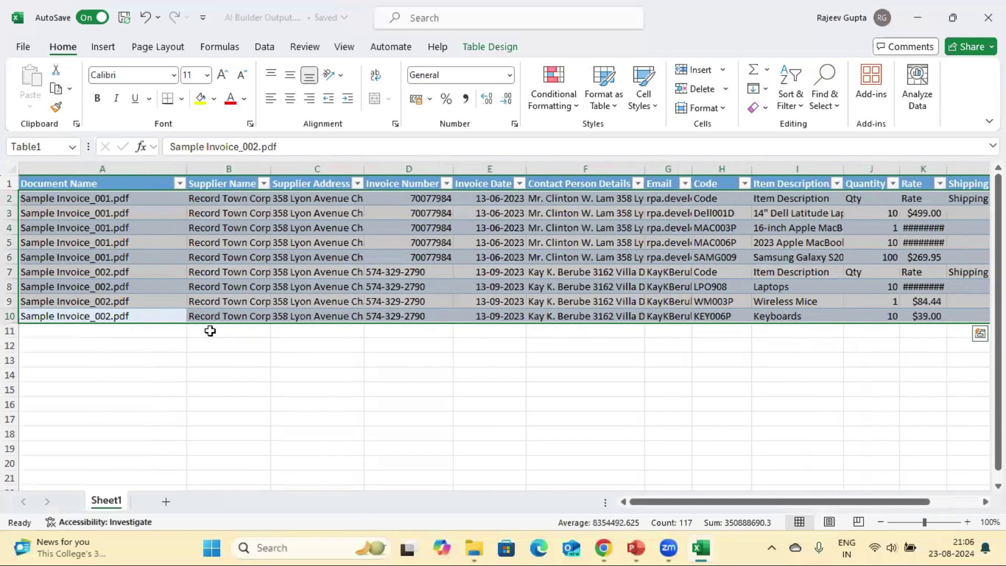
key("Down")
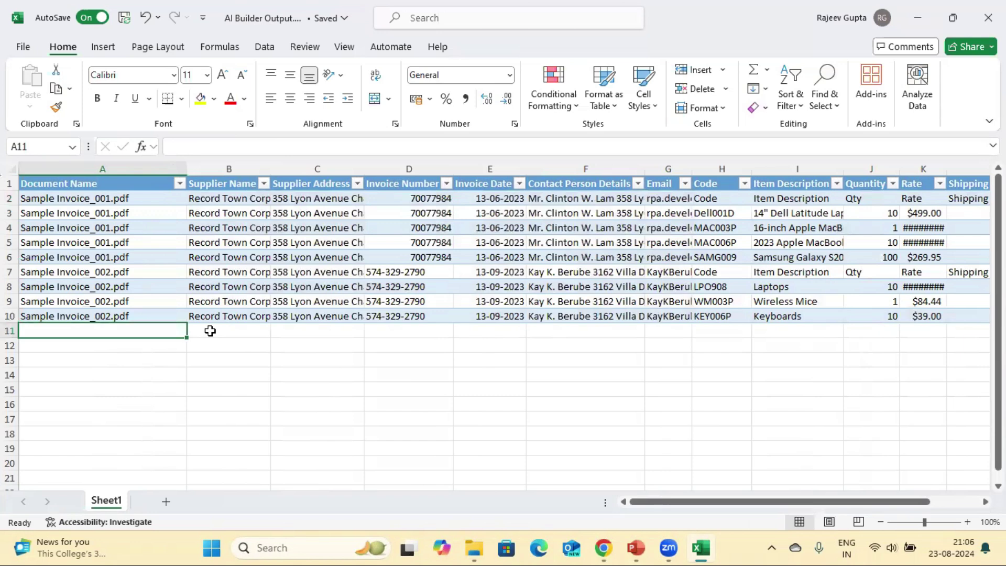
key("Up")
key("Down")
left_click(988, 18)
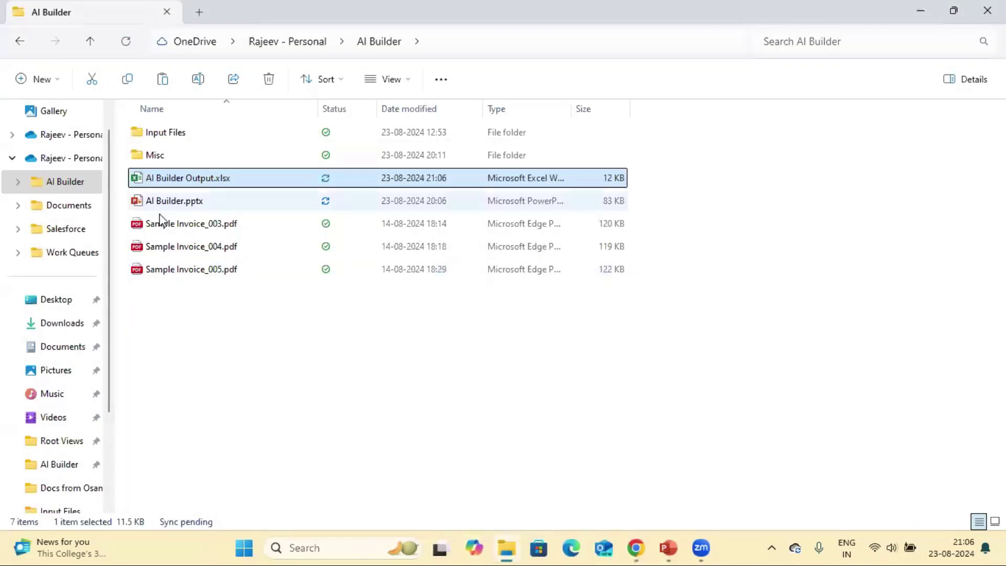
- Replace both invoices in the Input Files folder with copies of Sample Invoice_003.pdf, Sample Invoice_004.pdf and Sample Invoice_005.pdf
left_click(167, 223)
key("shift+Down")
key("shift+Down")
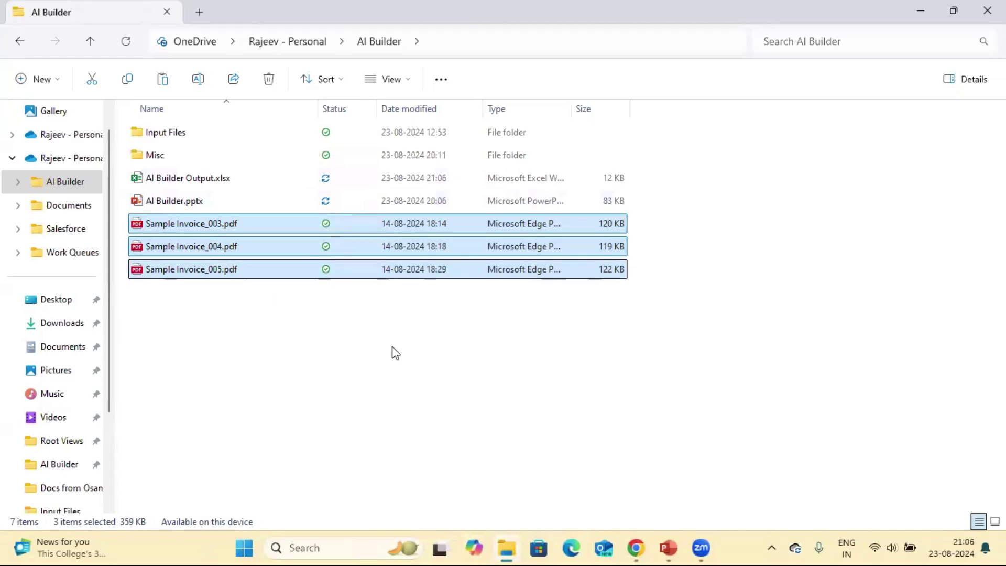
double_click(168, 137)
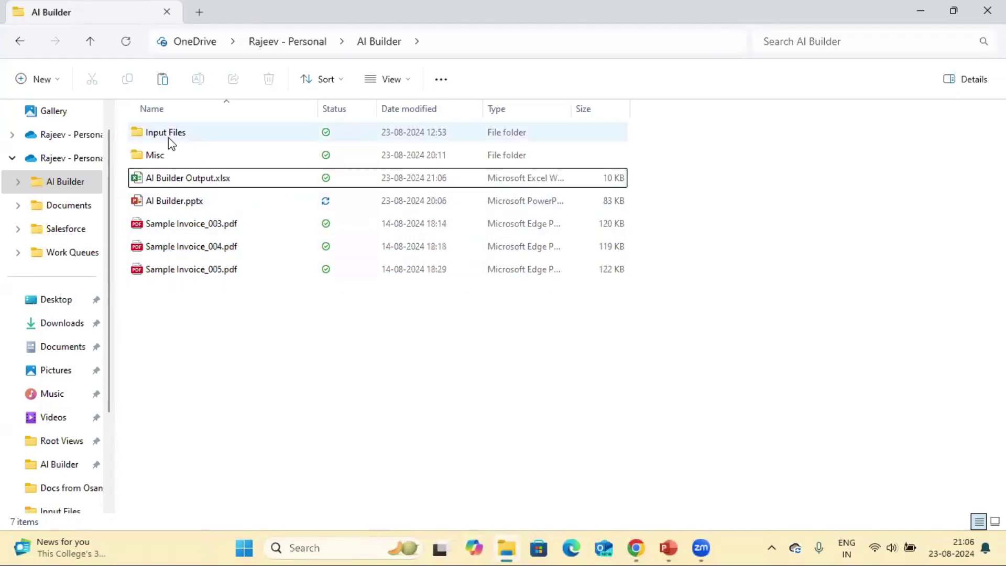
left_click(169, 137)
key("shift+Down")
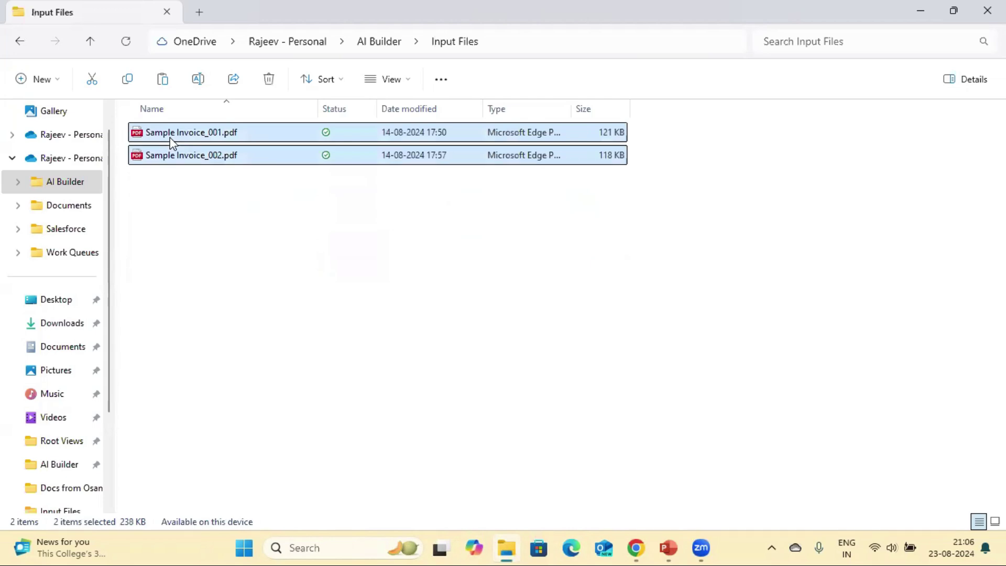
key("Delete")
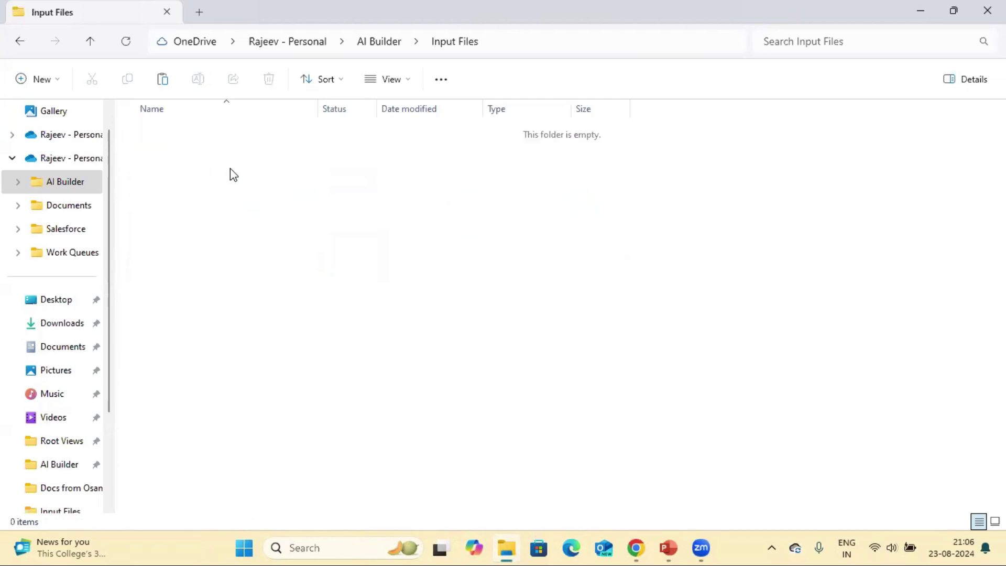
key("ctrl+v")
left_click(227, 218)
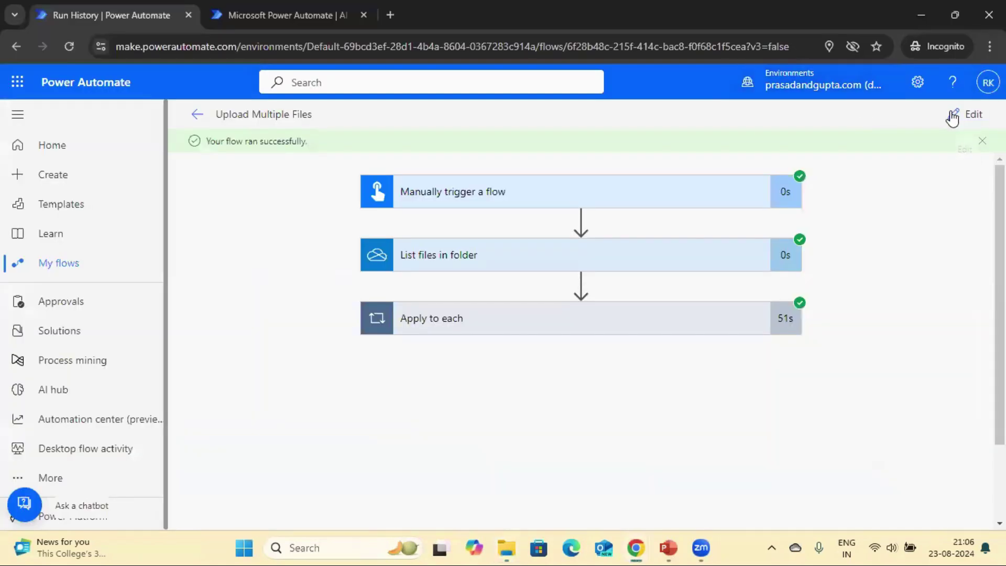
- Return to Power Automate, reopen the Upload Multiple Files flow for editing and run a manual test
left_click(969, 112)
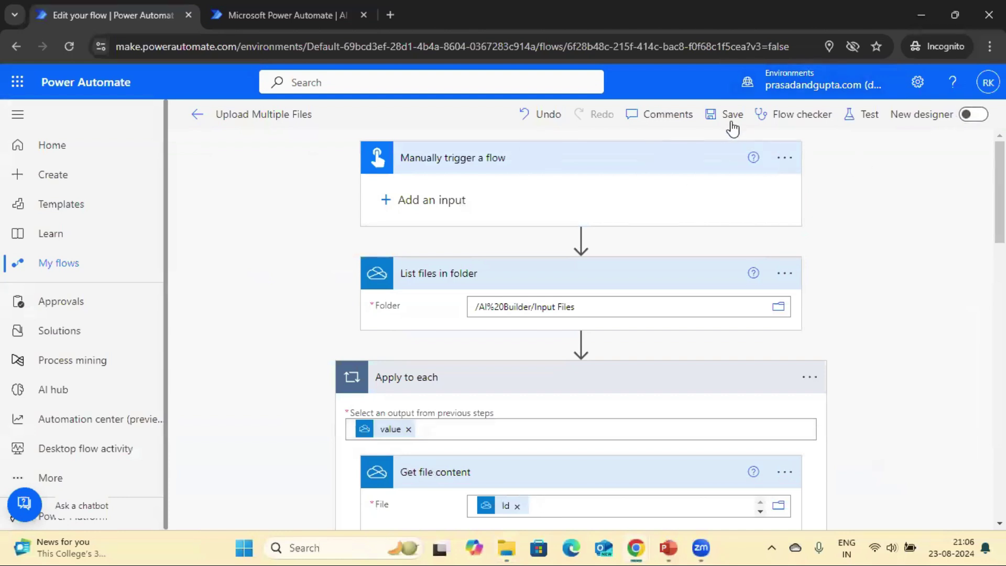
left_click(867, 120)
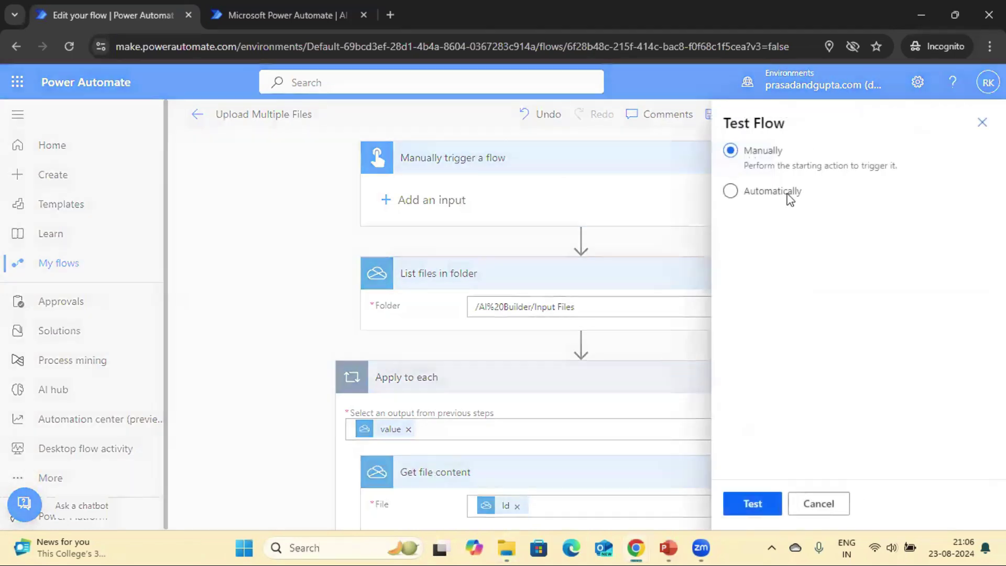
left_click(754, 504)
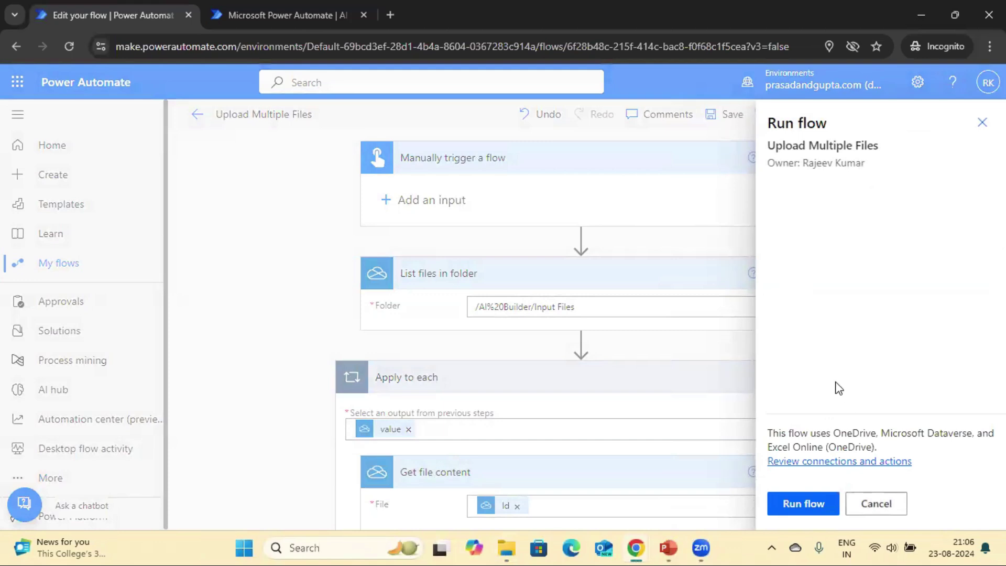
left_click(810, 507)
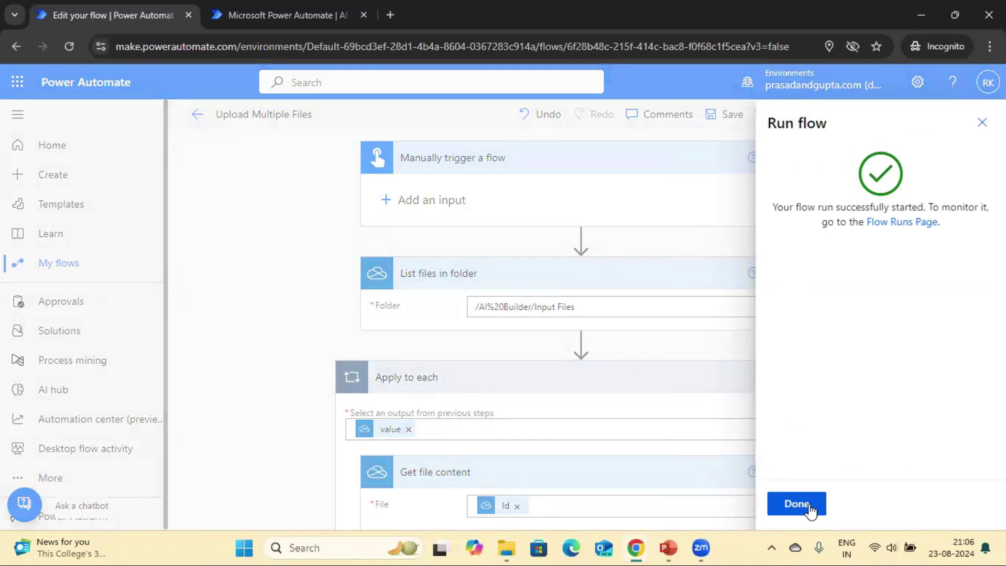
left_click(796, 503)
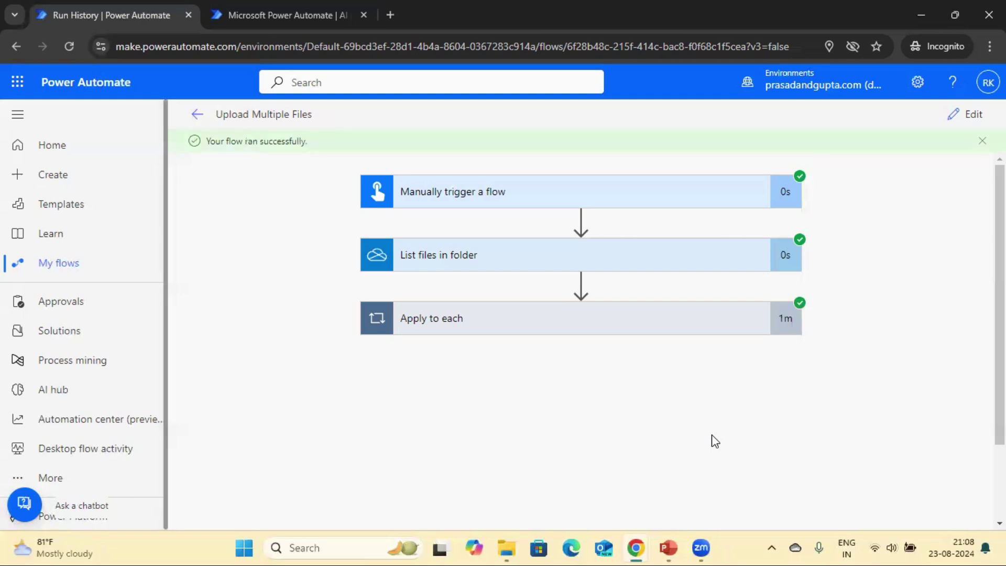
- Open AI Builder Output.xlsx from the AI Builder folder, check the Document Name column for newly added rows, and reopen the workbook
left_click(506, 548)
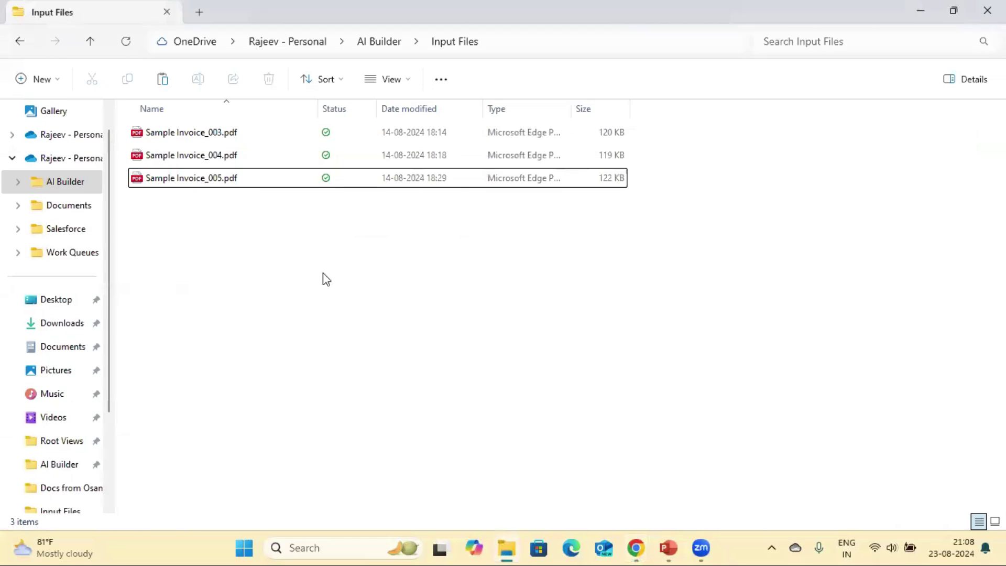
left_click(375, 41)
double_click(161, 179)
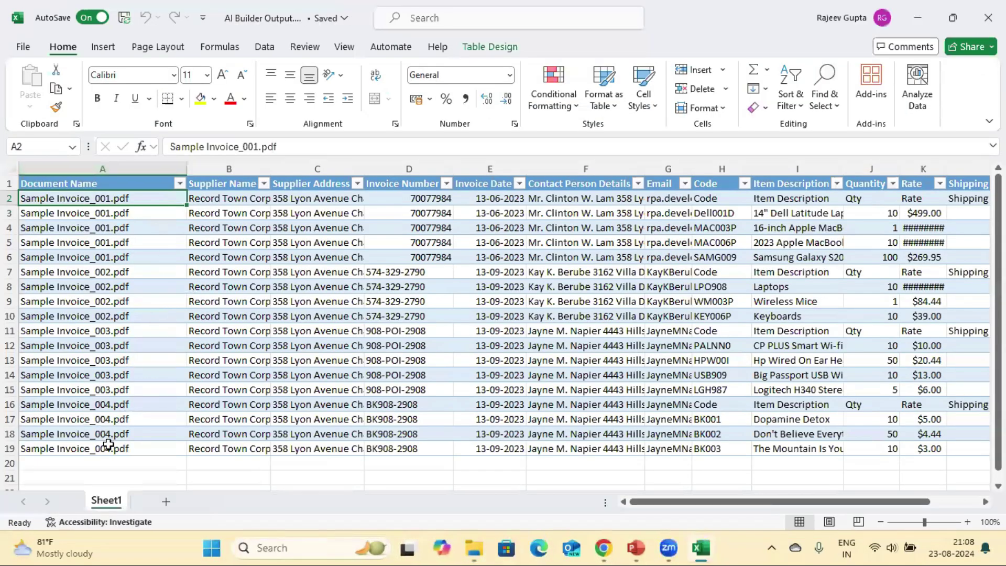
left_click(118, 463)
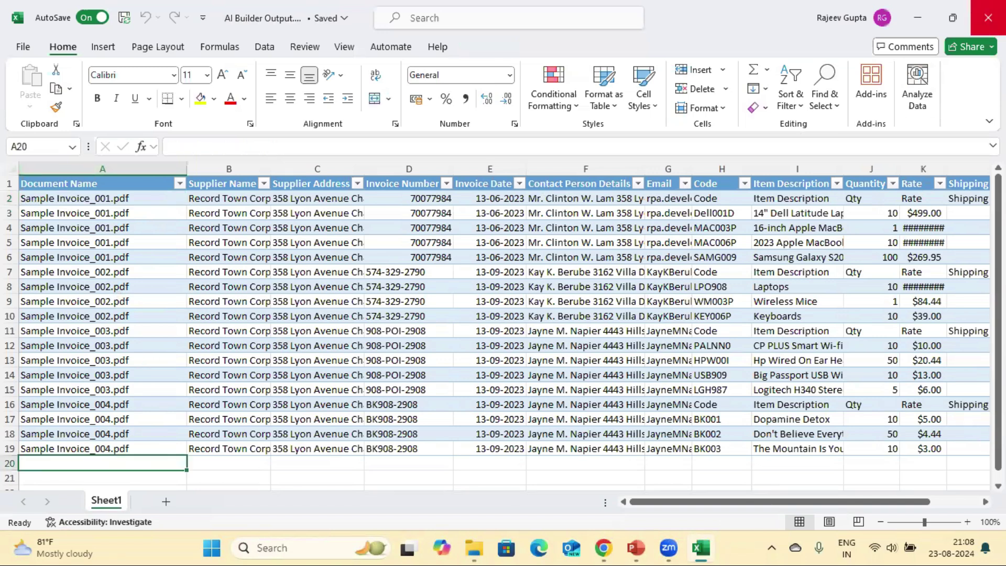
left_click(988, 18)
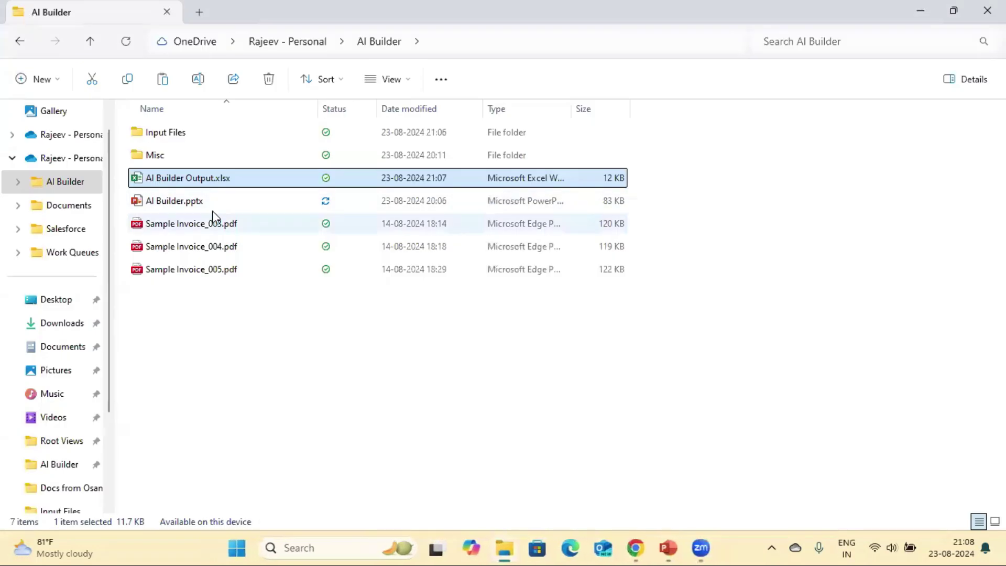
double_click(181, 178)
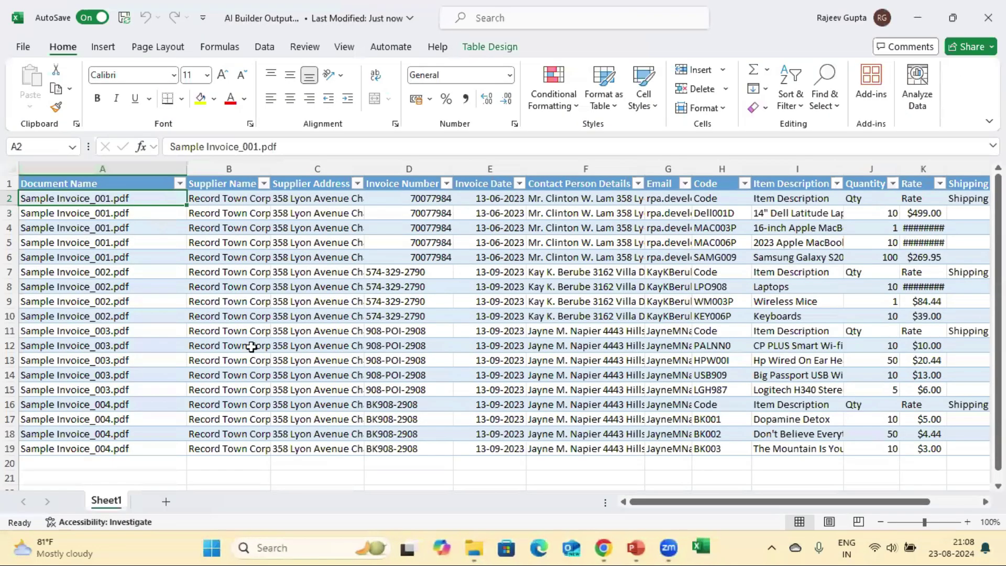
left_click(123, 460)
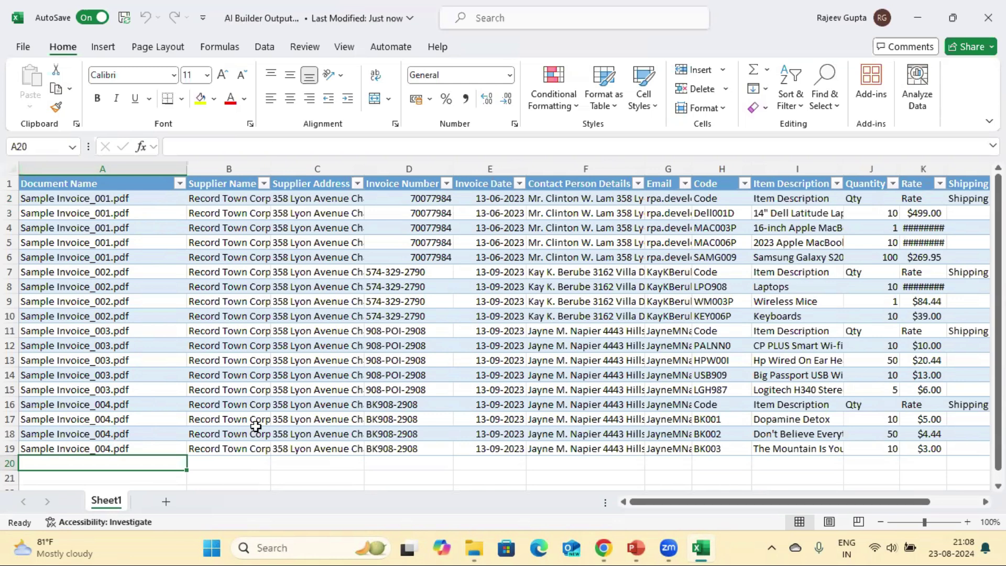
- Review the line-item columns from Code to Amount and select the repeated header values in H2:M2
left_click(768, 199)
key("Right")
key("Right")
key("Right")
key("Right")
key("Right")
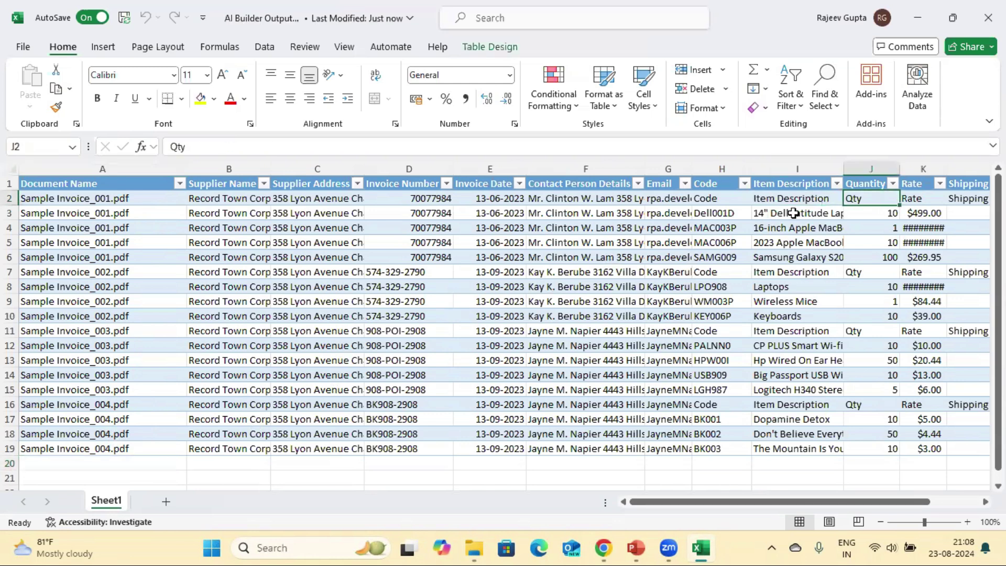
key("Left")
key("Left")
key("Left")
key("Left")
key("Left")
key("Left")
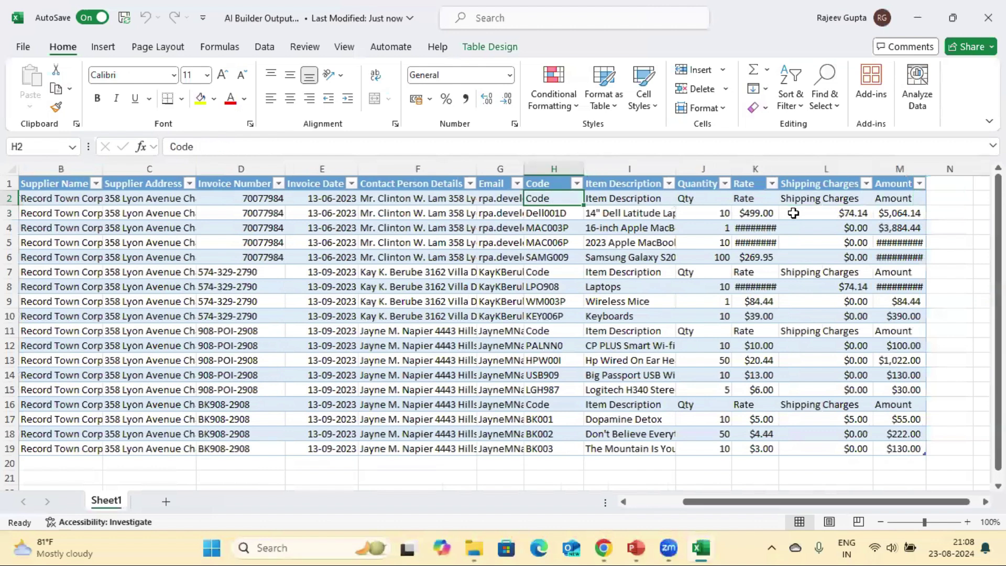
key("shift+Right")
key("shift+Right")
key("shift+Right")
key("shift+Right")
key("shift+Right")
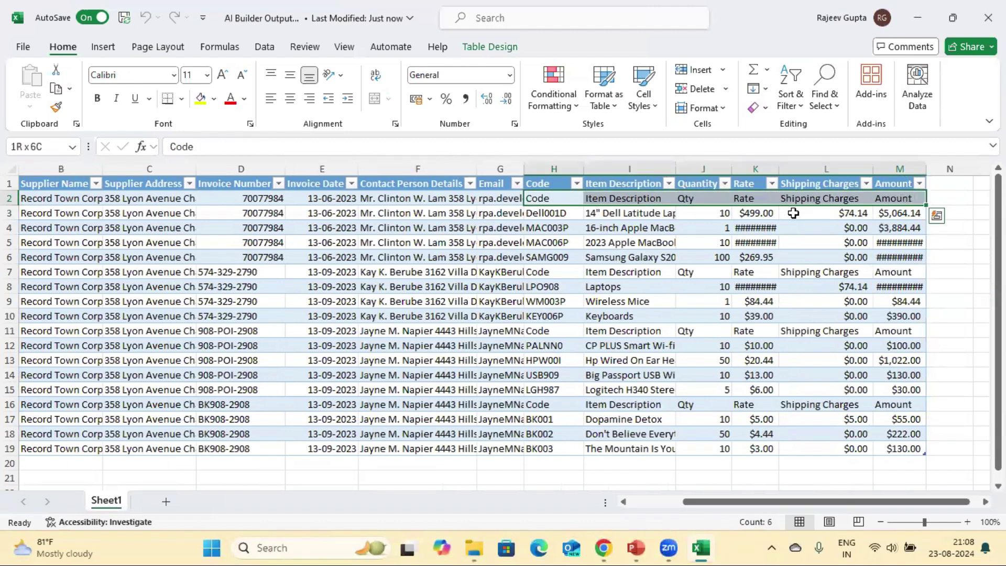
- Reselect the repeated header values in row 2 across the line-item columns, starting from the Code column
key("Left")
key("Right")
key("shift+Right")
key("shift+Right")
key("shift+Right")
key("shift+Right")
key("shift+Right")
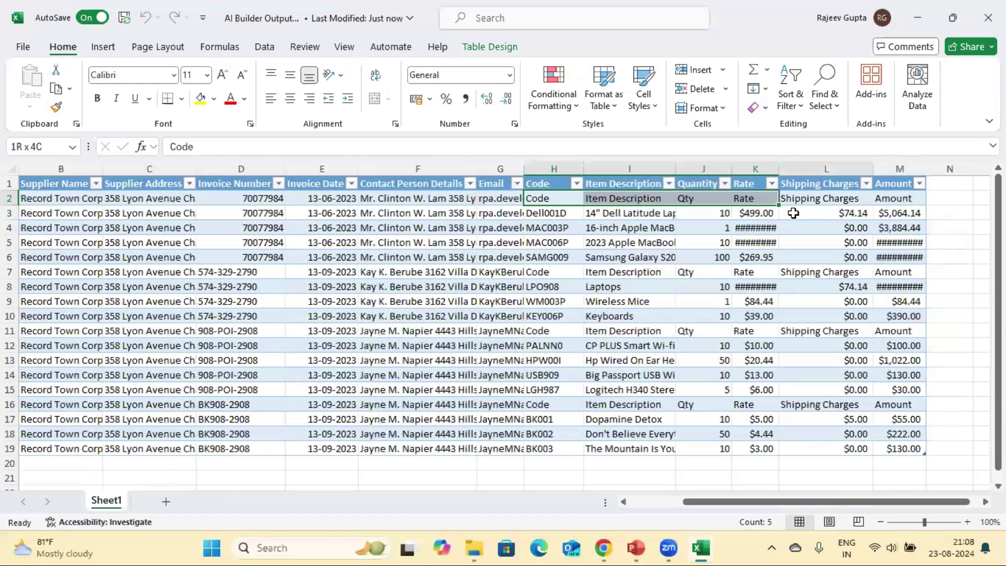
key("Left")
key("Right")
key("shift+Right")
key("shift+Right")
key("shift+Right")
key("shift+Right")
key("shift+Right")
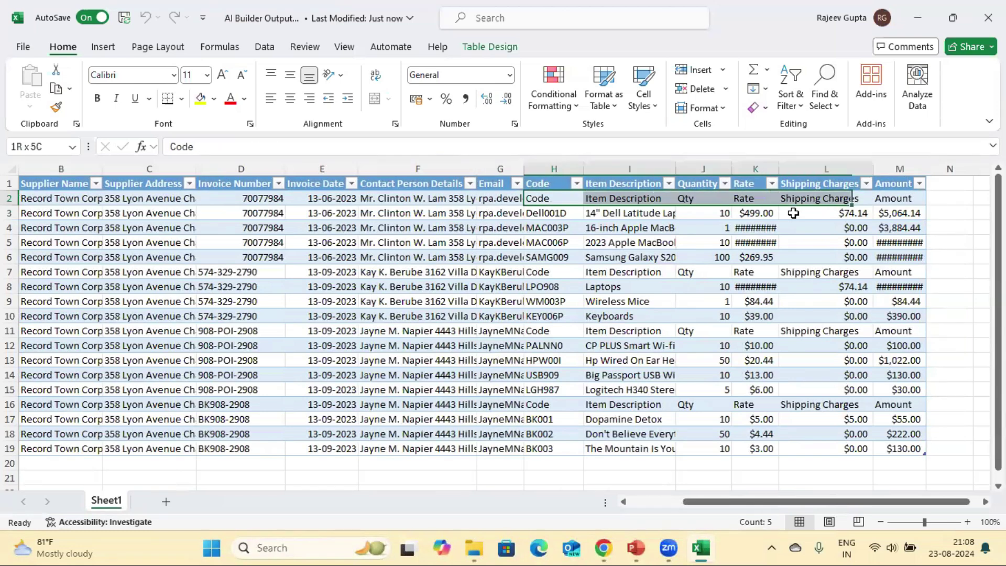
- Check the repeated header values in row 7, from Code to Amount, and return to that row's document name
key("Down")
key("Down")
key("Down")
key("Down")
key("Down")
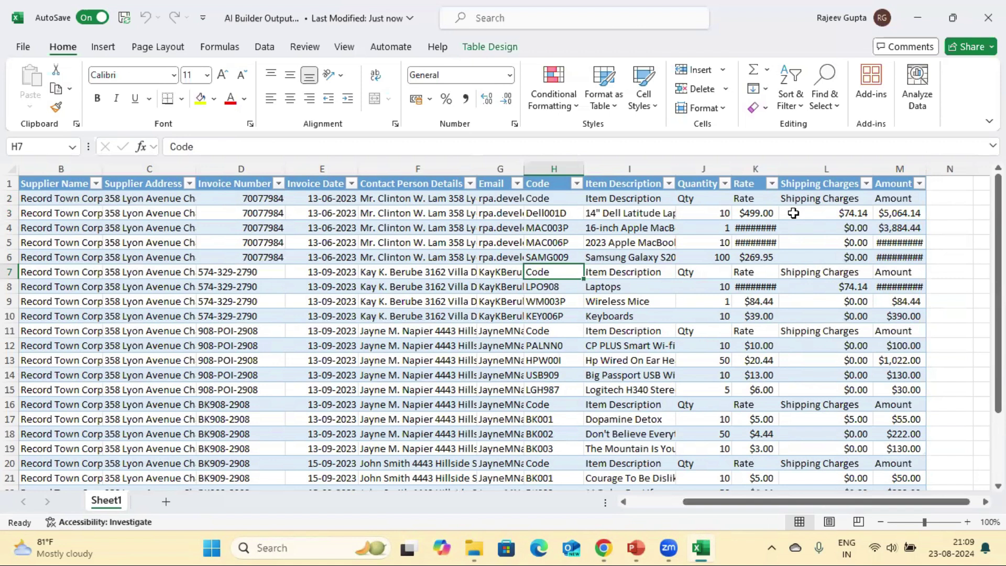
key("shift+Right")
key("shift+Right")
key("shift+Right")
key("shift+Right")
key("shift+Right")
key("Home")
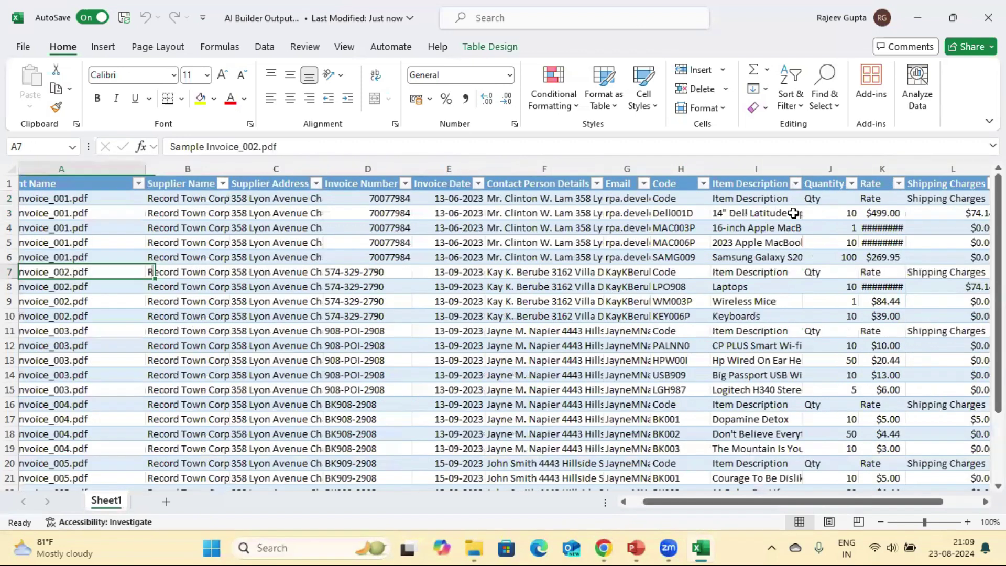
- Go to the end of the Document Name column and review the rows for Sample Invoice_005.pdf
key("ctrl+Down")
key("Up")
key("Up")
key("Up")
key("Up")
key("Up")
key("Up")
key("shift+Down")
key("shift+Down")
key("shift+Down")
key("shift+Down")
key("shift+Down")
key("shift+Down")
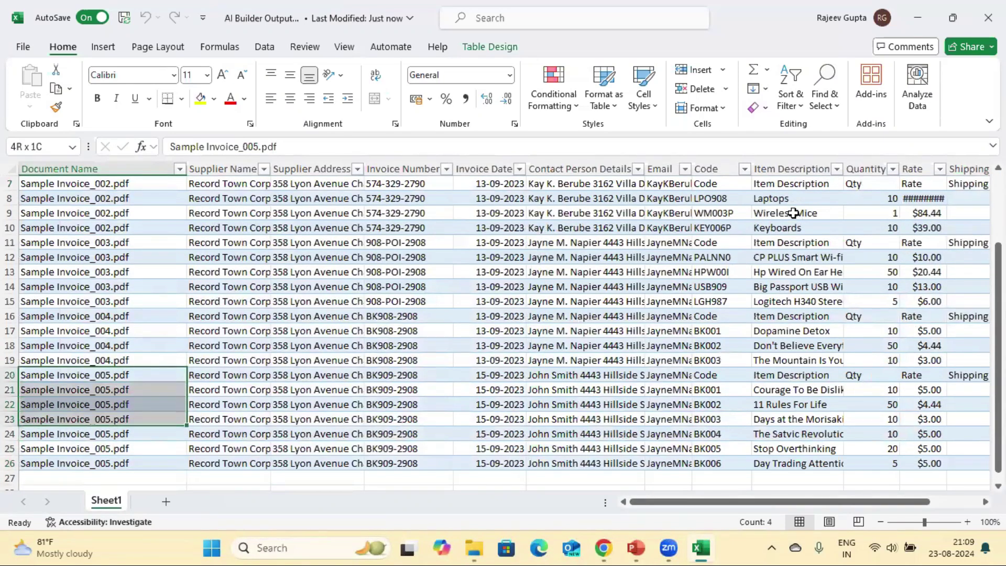
key("shift+Up")
key("shift+Up")
key("shift+Up")
key("shift+Up")
key("shift+Up")
key("shift+Up")
- Select the document names from A2 down to A9 to review the rows for the first two invoices
key("ctrl+Home")
key("Down")
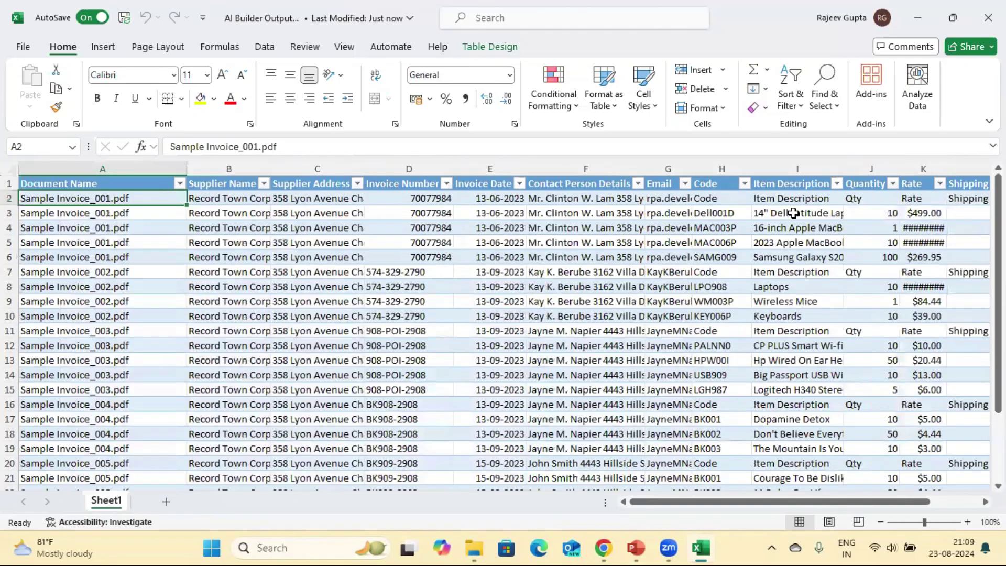
key("shift+Down")
key("shift+Down")
key("shift+Down")
key("shift+Down")
key("shift+Down")
key("shift+Down")
key("shift+Down")
key("shift+Down")
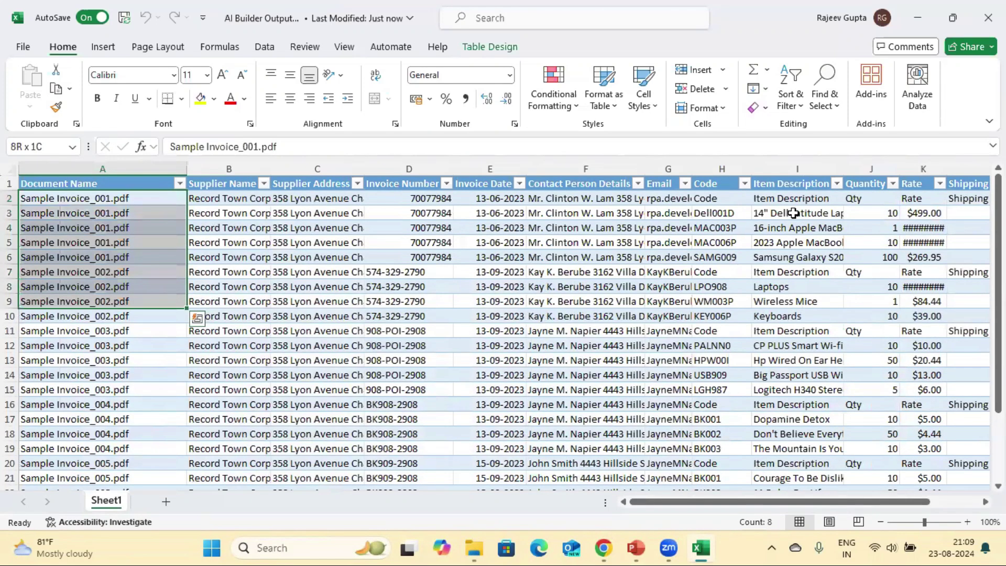
- Check the extent of the table by moving between its header row and the last filled row in the Document Name column
key("ctrl+Down")
key("Down")
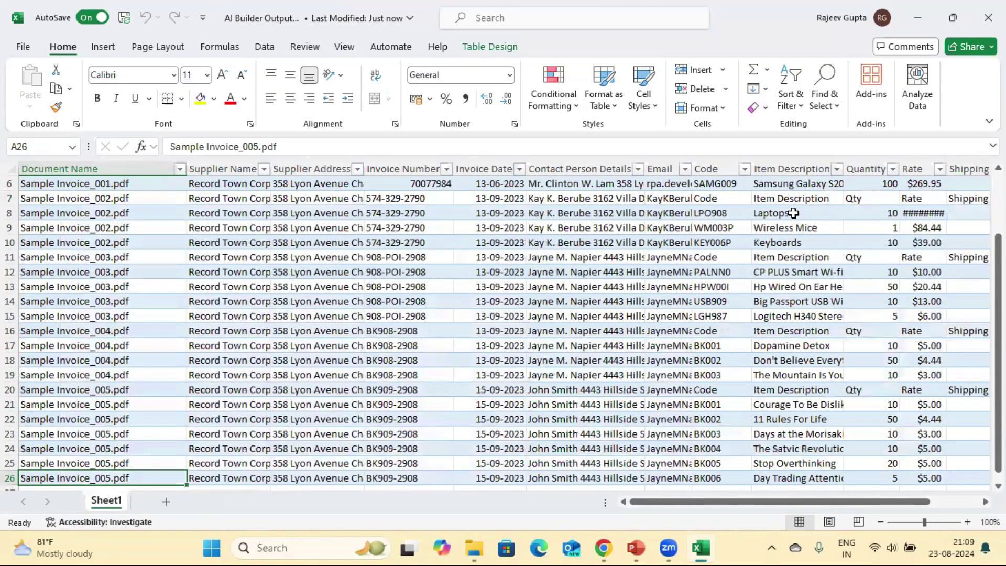
key("Up")
key("ctrl+Up")
key("Right")
key("Right")
key("Left")
key("Left")
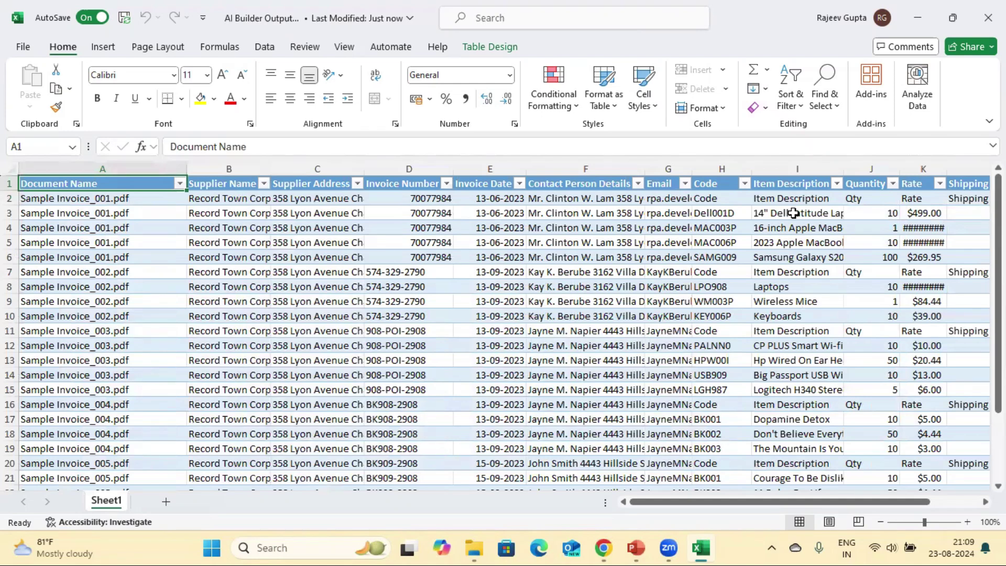
key("ctrl+Down")
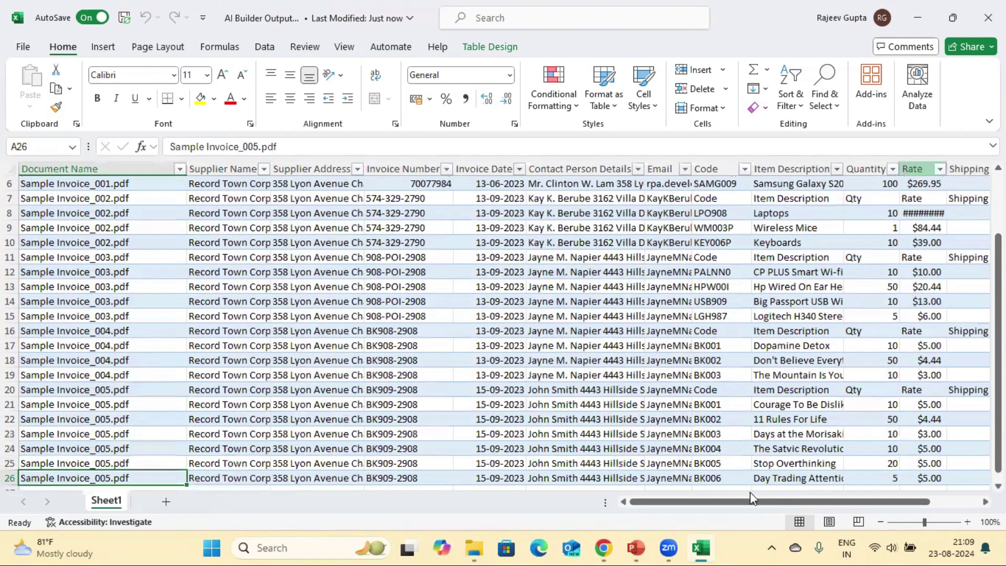
- Switch to Power Automate to check the Upload Multiple Files run, and bring up the AI Builder title slide in PowerPoint
mouse_move(603, 547)
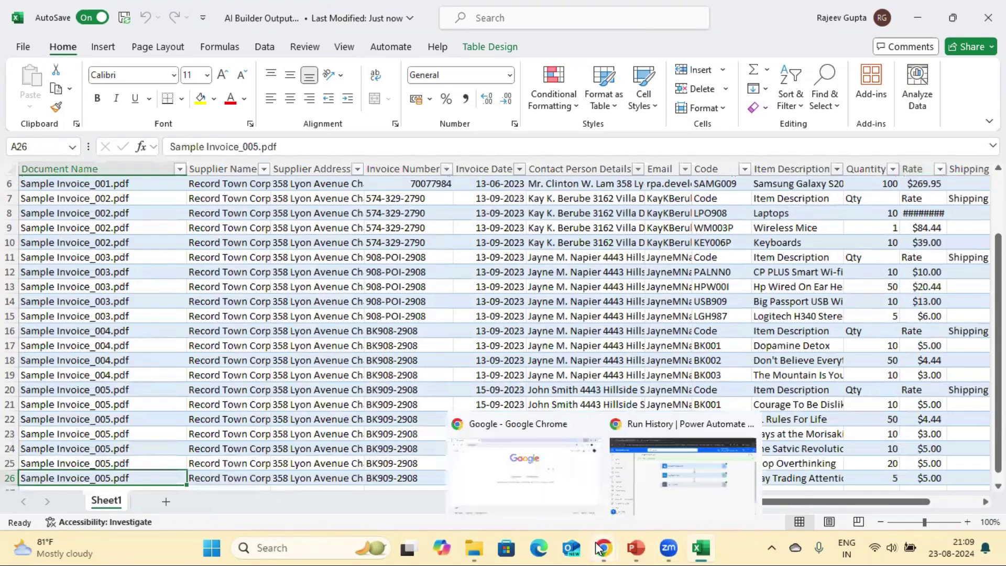
left_click(674, 480)
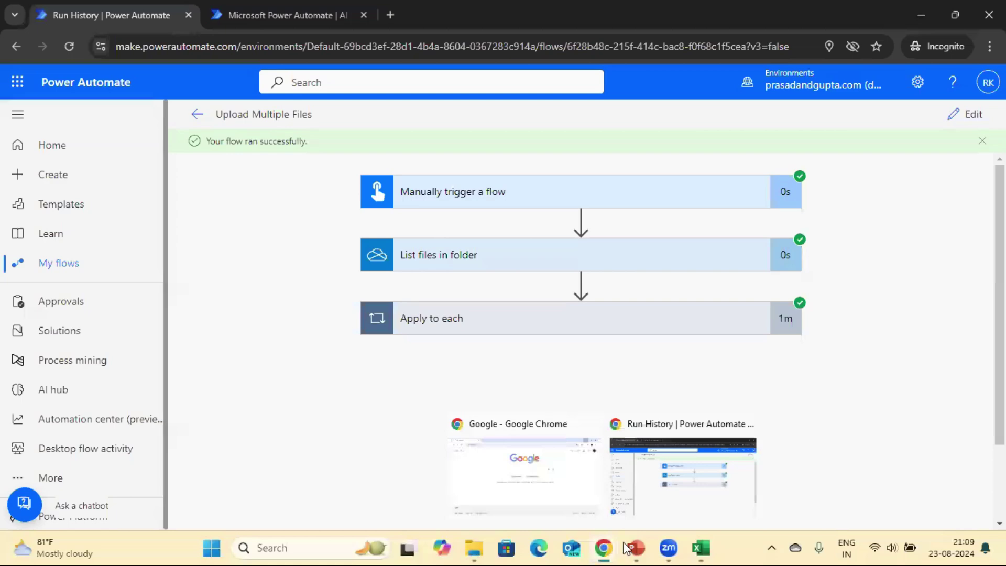
mouse_move(631, 548)
left_click(726, 472)
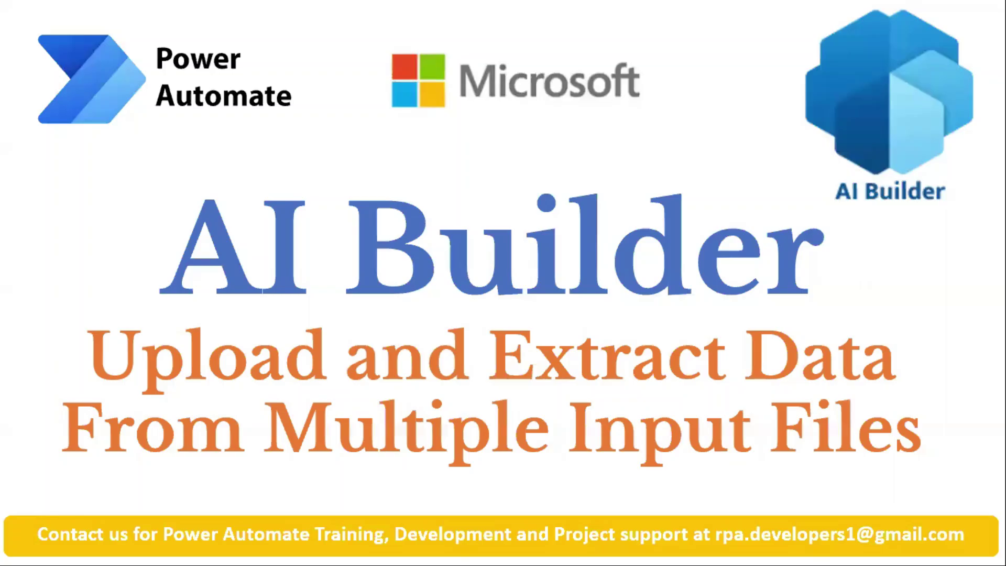